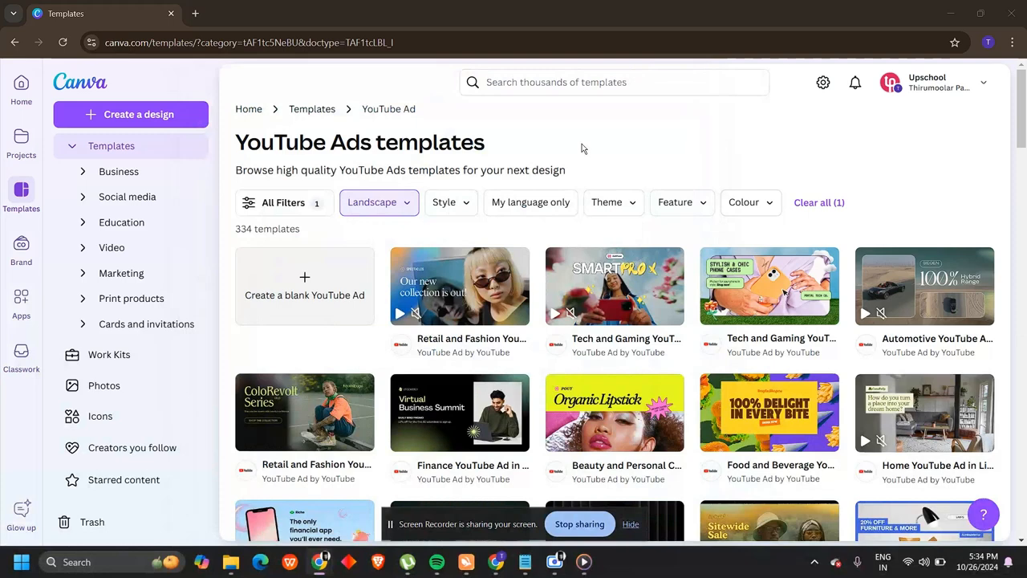
Step: Search the templates for "youtube video" and create a blank YouTube Video Chapter design
left_click(545, 83)
type("youtube video")
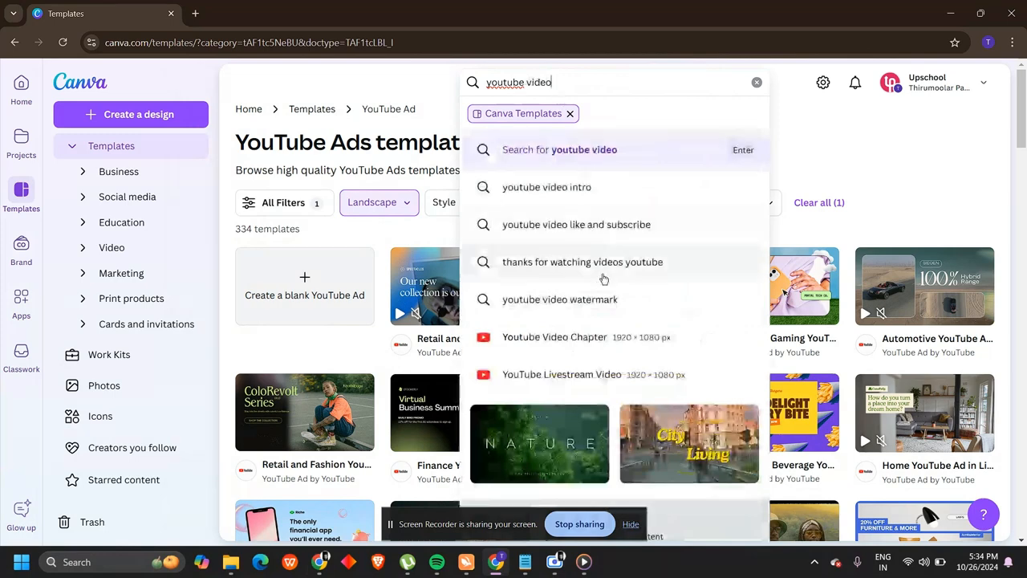
left_click(597, 346)
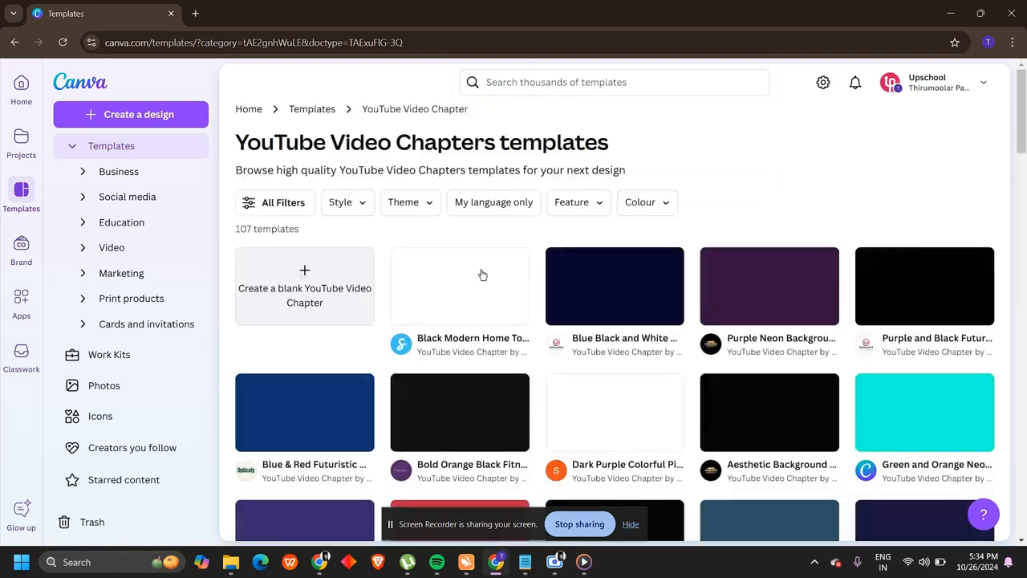
left_click(299, 289)
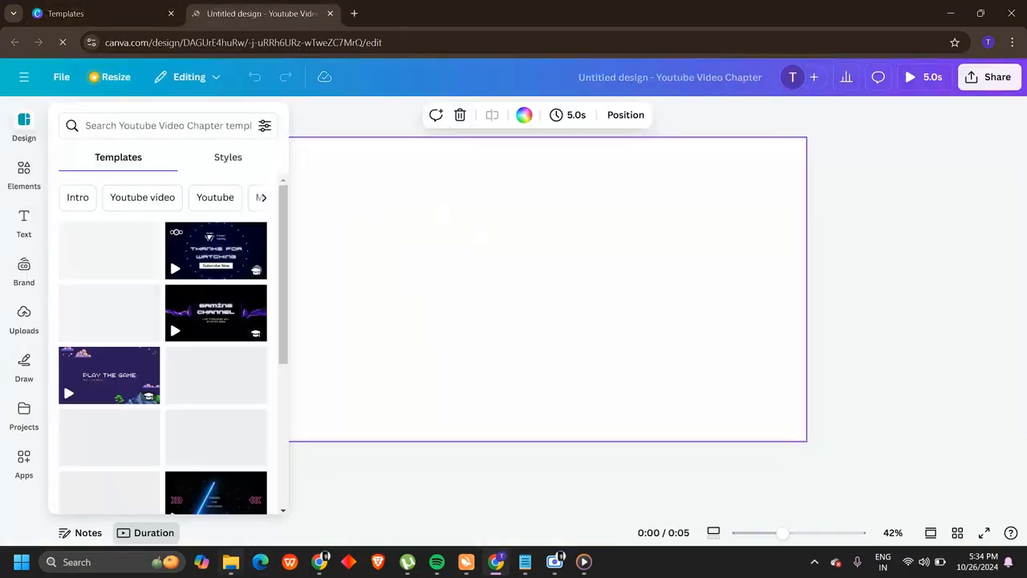
Step: Add the uploaded 34.4-second bubbles video to the page and set it as the background
left_click(24, 317)
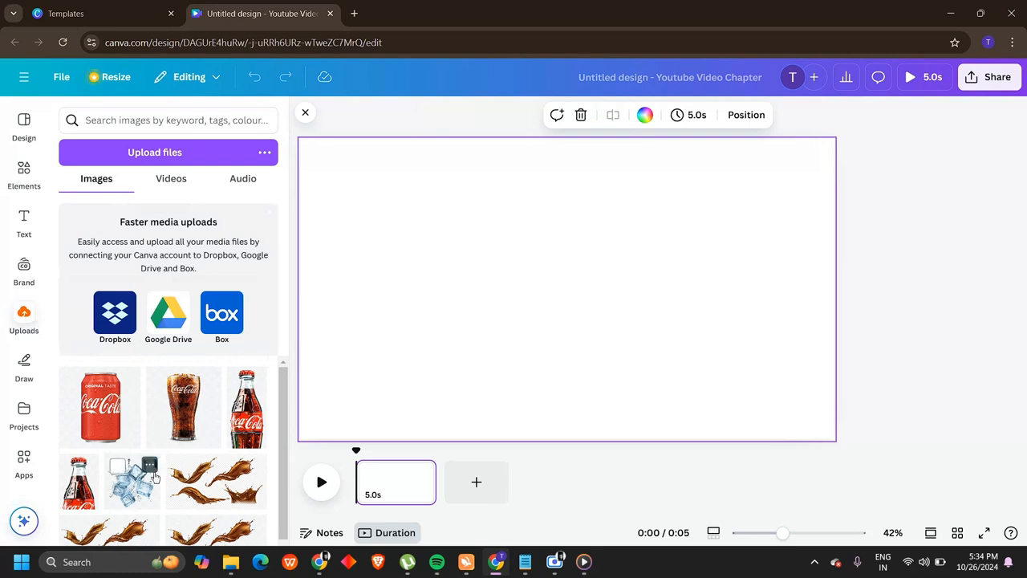
scroll(160, 458, "down", 2)
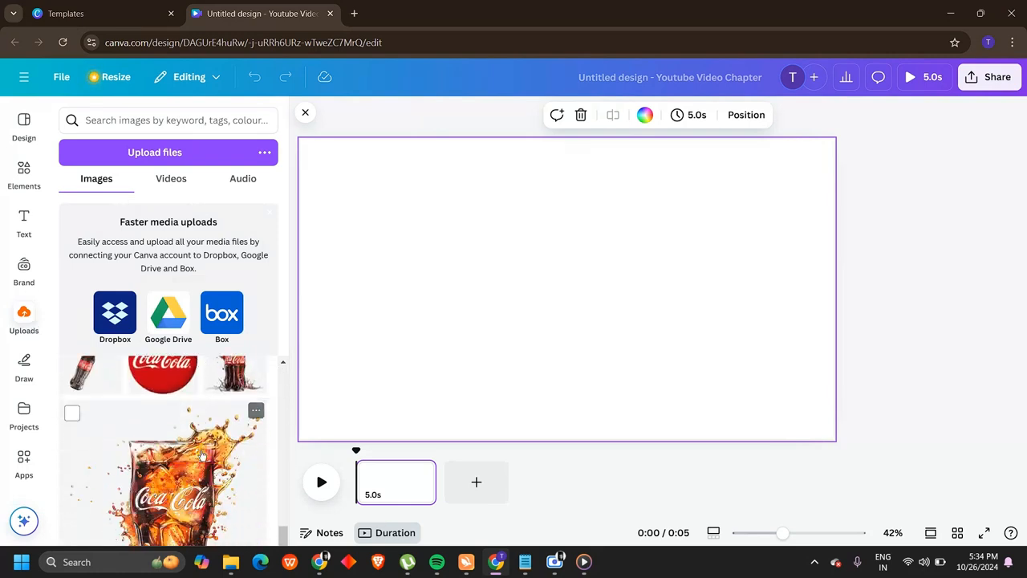
scroll(191, 433, "up", 1)
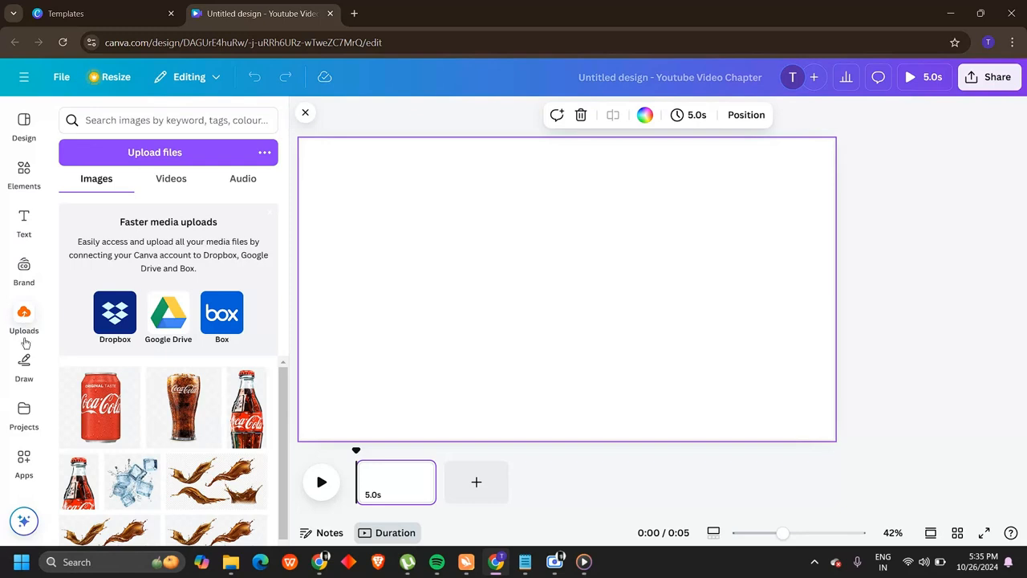
left_click(163, 184)
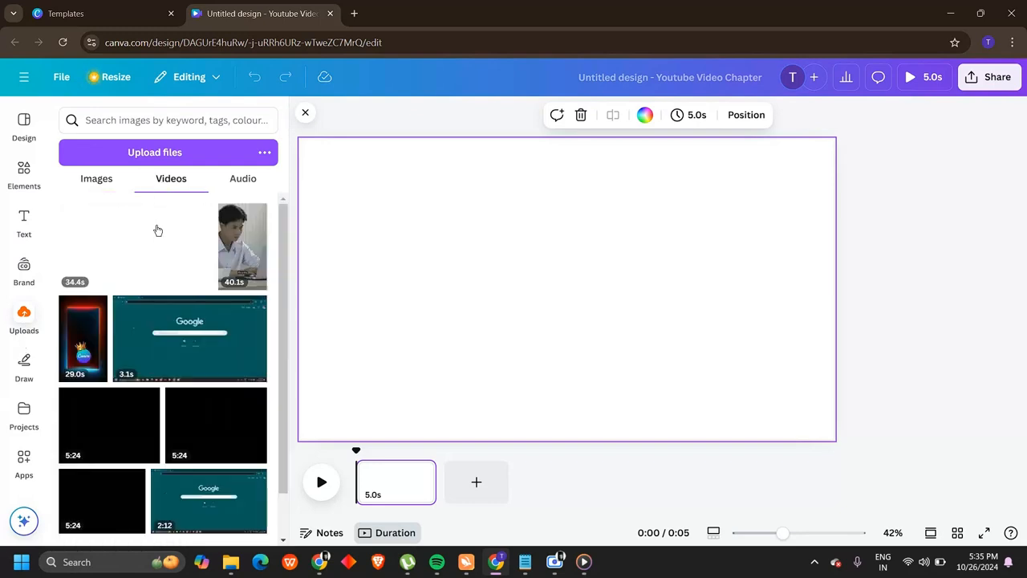
left_click(137, 249)
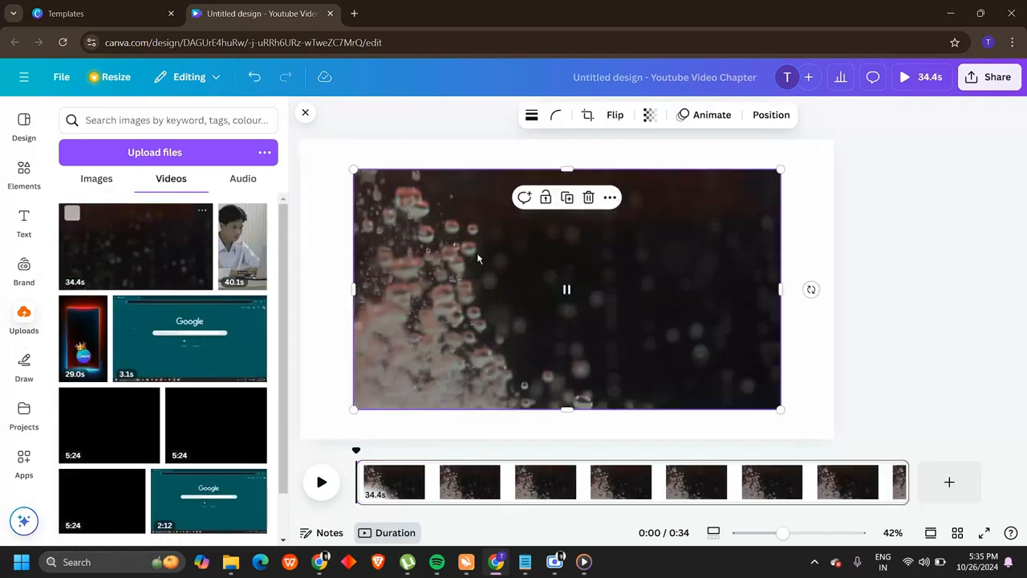
right_click(478, 259)
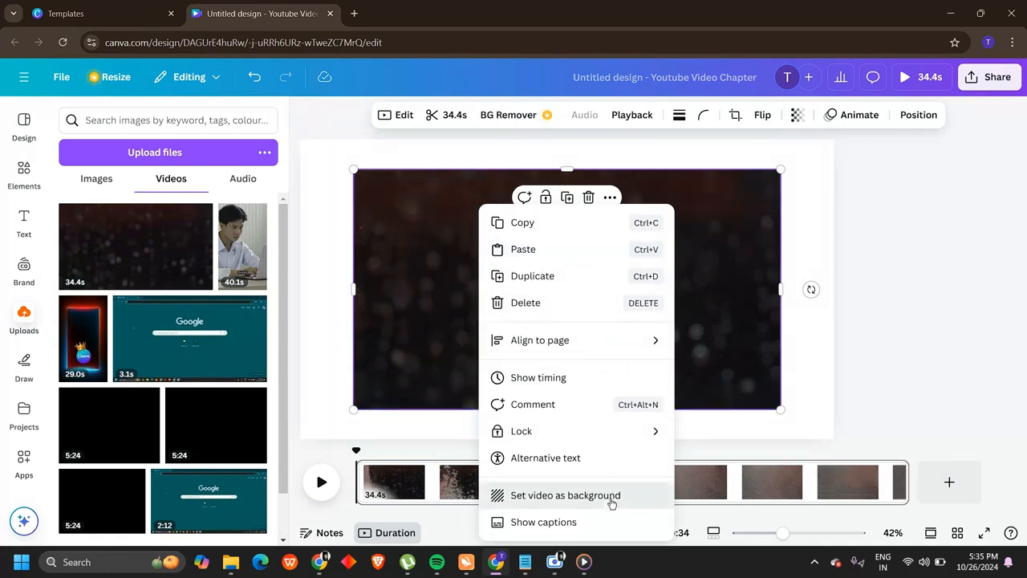
left_click(610, 496)
Step: Preview the background video briefly and split the clip at about 14.8 seconds
left_click(324, 481)
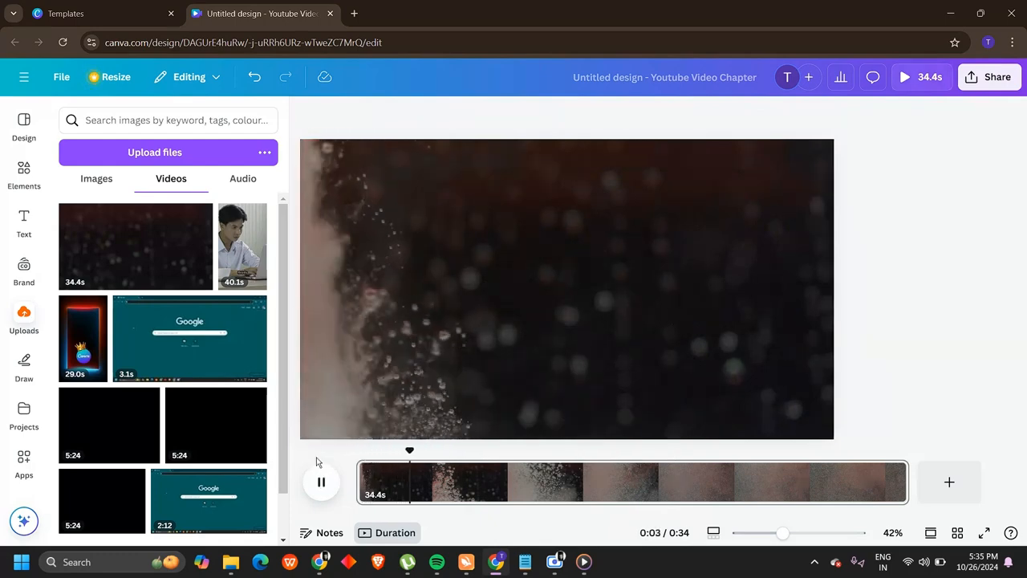
left_click(323, 480)
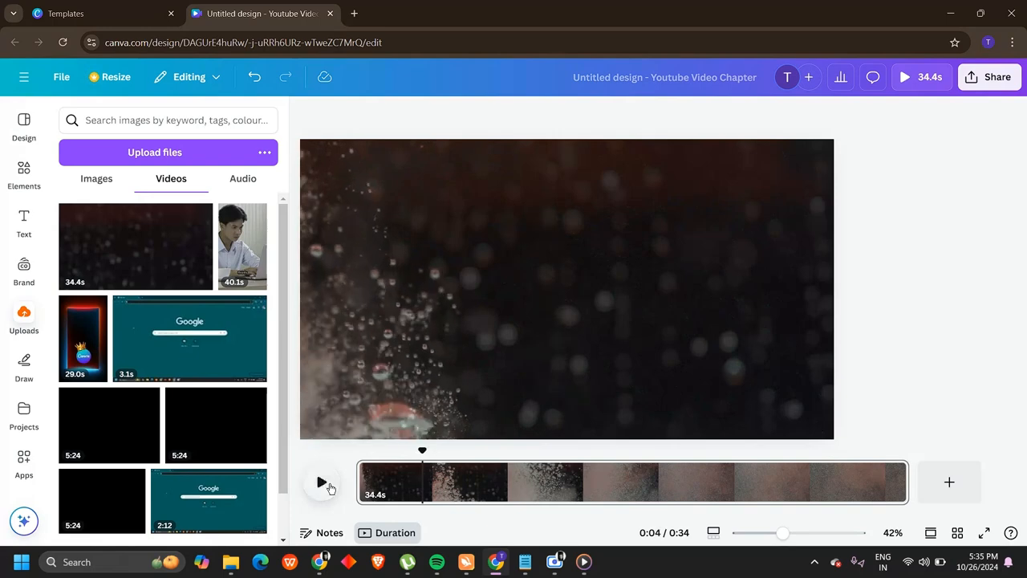
left_click(581, 473)
left_click(595, 472)
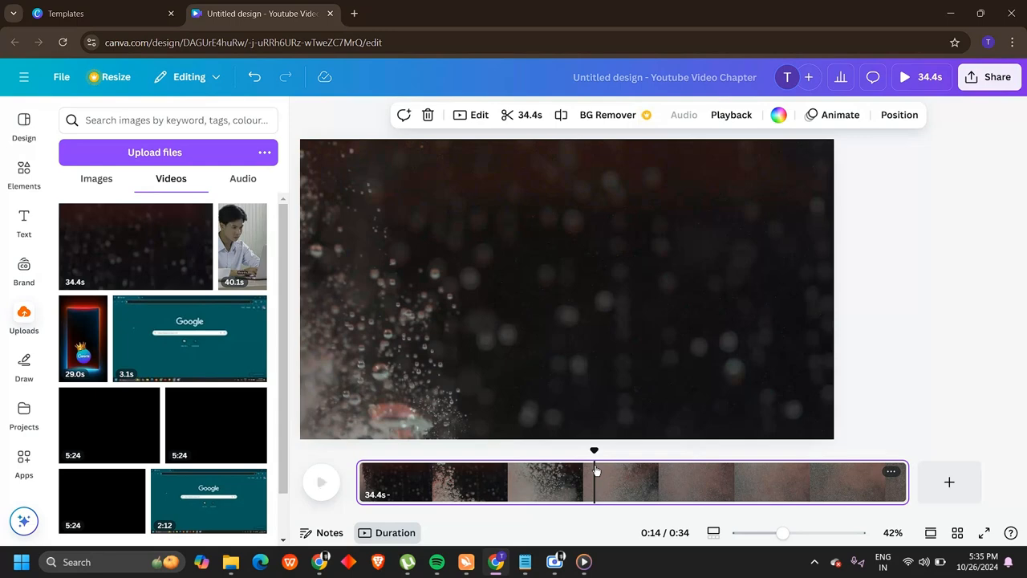
left_click(564, 115)
mouse_move(606, 487)
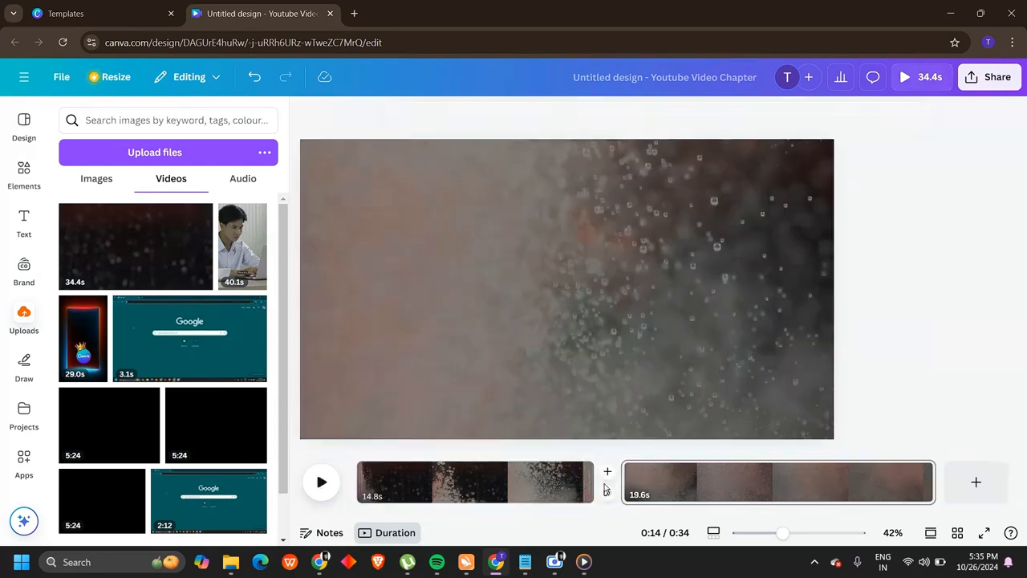
Step: Delete the first part of the split clip and trim the remaining part to 2.8 seconds
left_click(491, 486)
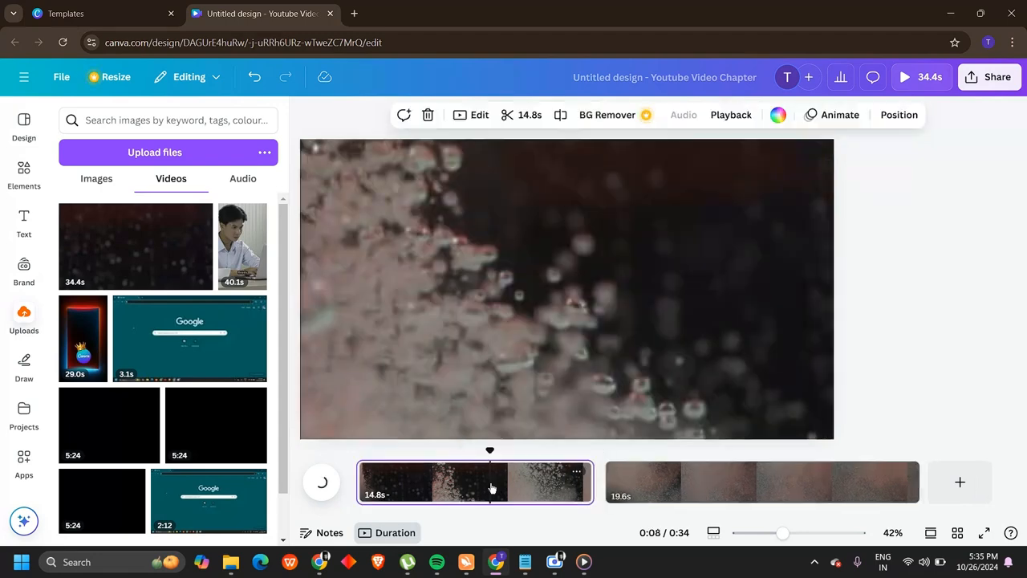
key("Delete")
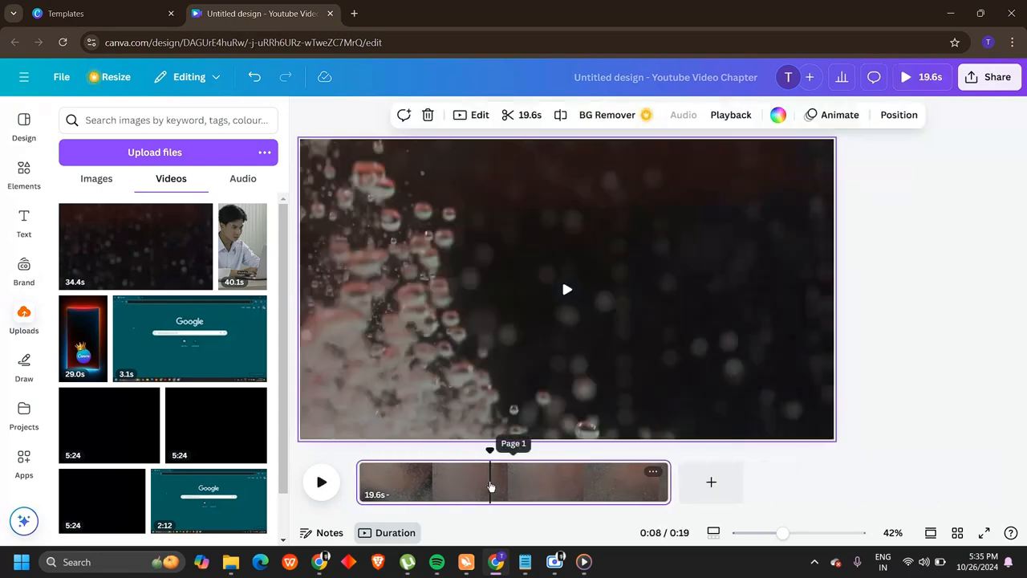
left_click(663, 486)
left_click_drag(667, 487, 399, 483)
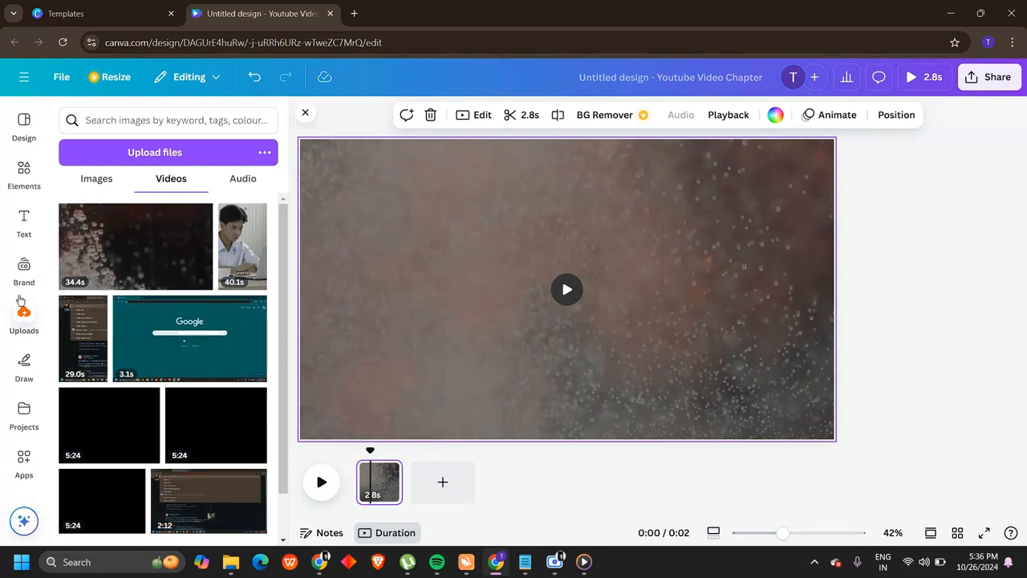
Step: Add a yellow cloud shape, enlarged and tilted so that it covers about the left third of the page
left_click(28, 178)
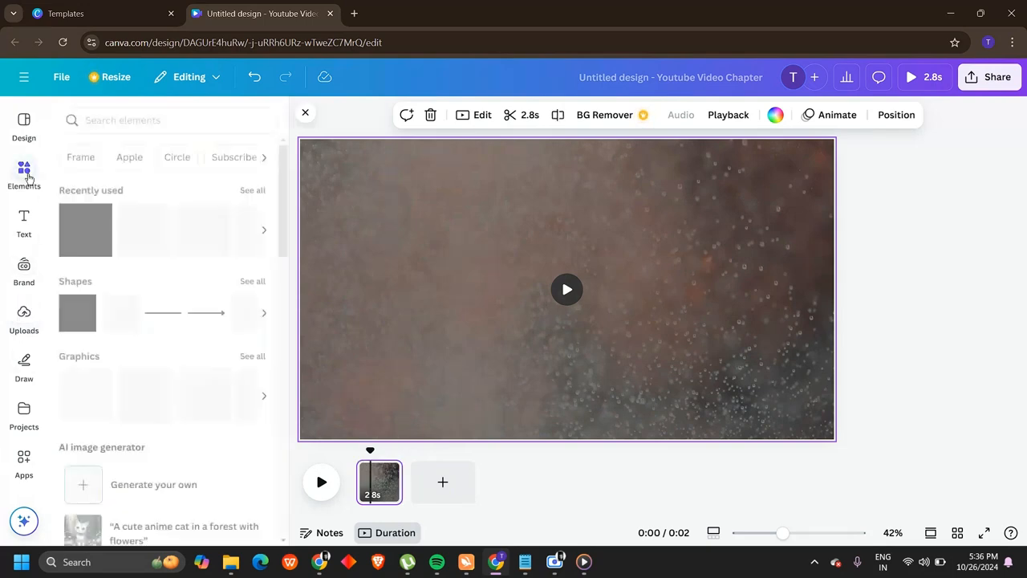
left_click(252, 282)
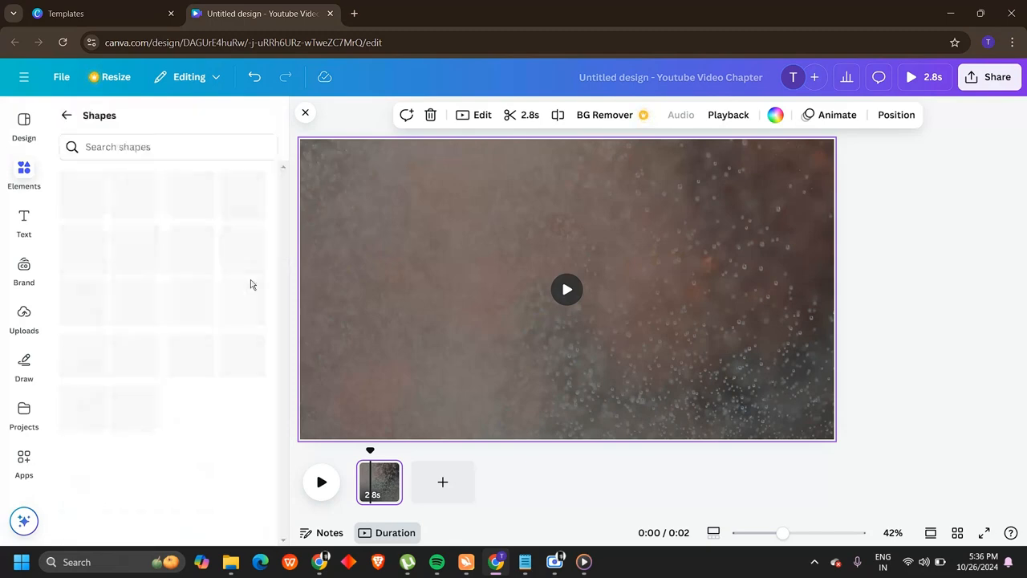
scroll(147, 353, "down", 5)
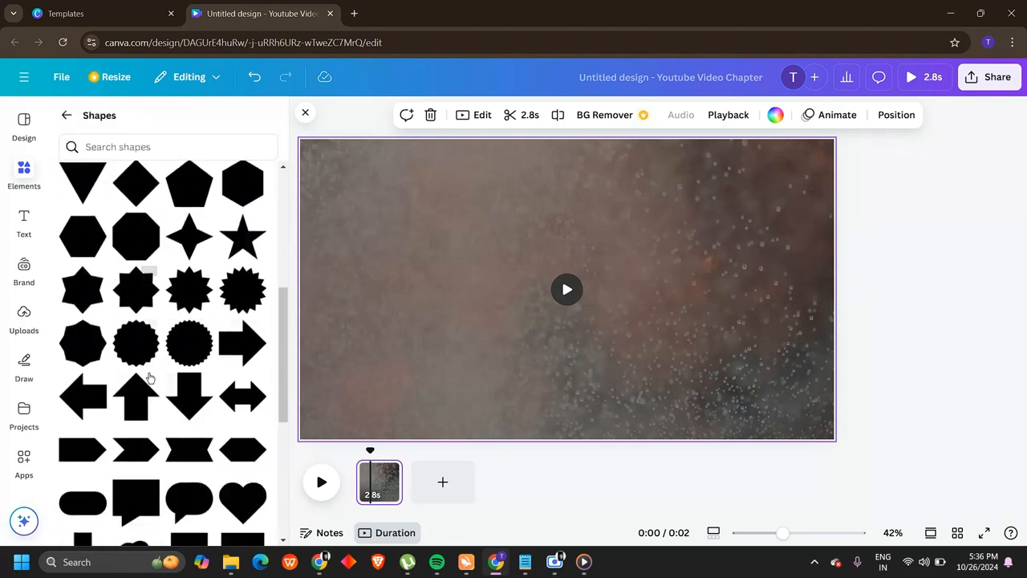
scroll(149, 377, "down", 3)
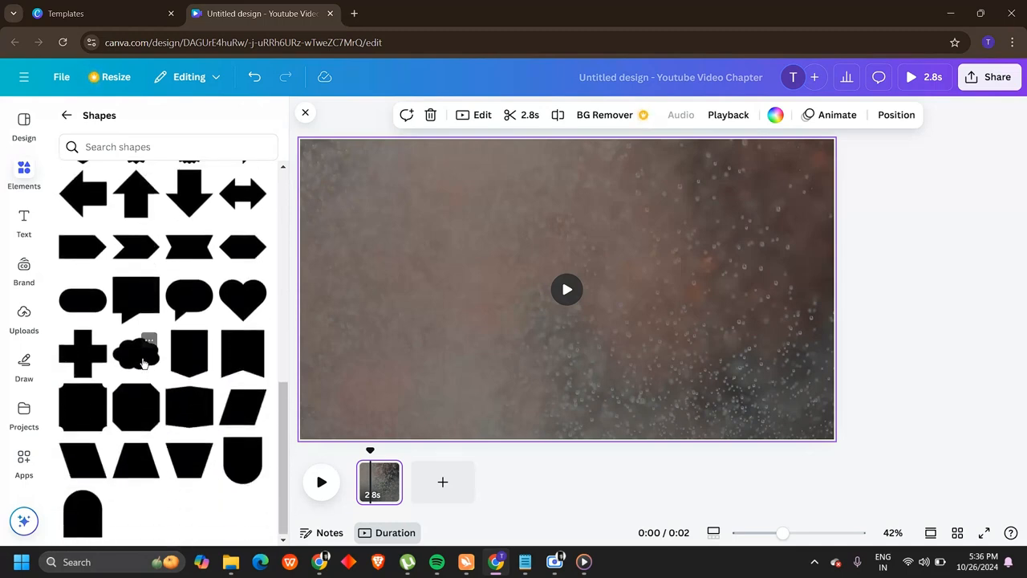
left_click(143, 363)
left_click(677, 324)
left_click_drag(597, 301, 853, 461)
left_click_drag(651, 349, 361, 266)
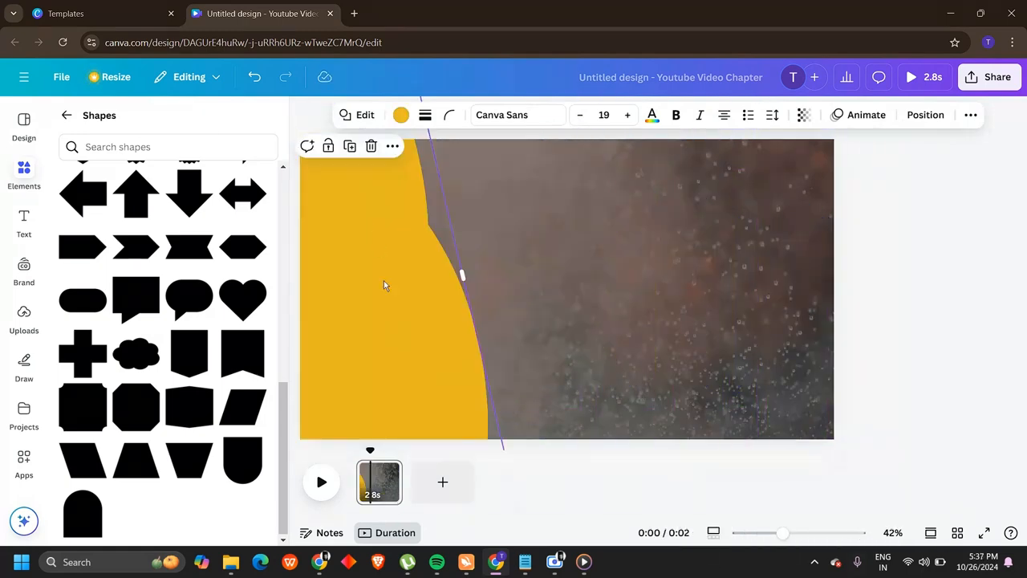
Step: Paste a copy of the yellow cloud over the right side of the page and shift both shapes to leave a narrow gap
left_click(563, 222)
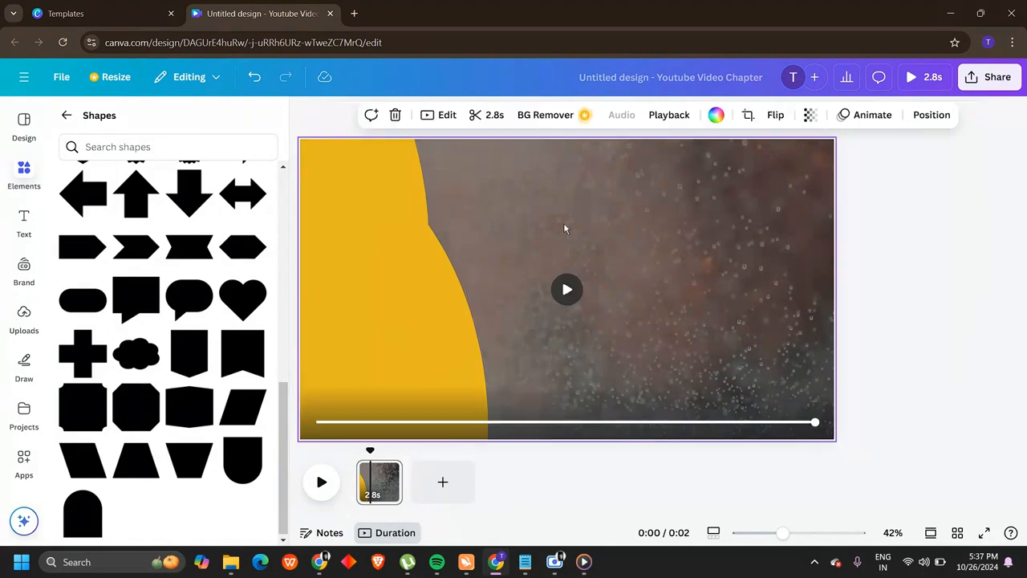
key("ctrl+v")
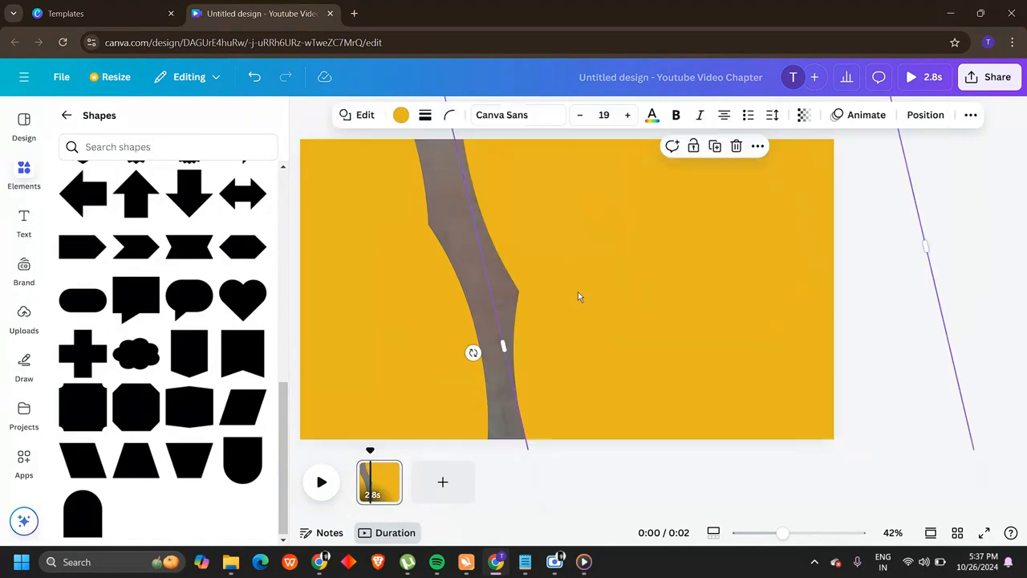
left_click(385, 318)
mouse_move(387, 315)
left_mouse_down()
mouse_move(404, 314)
mouse_move(393, 316)
left_mouse_up()
left_click(582, 315)
left_click_drag(584, 315, 570, 314)
left_click_drag(405, 322, 412, 321)
left_click(637, 311)
left_click(887, 289)
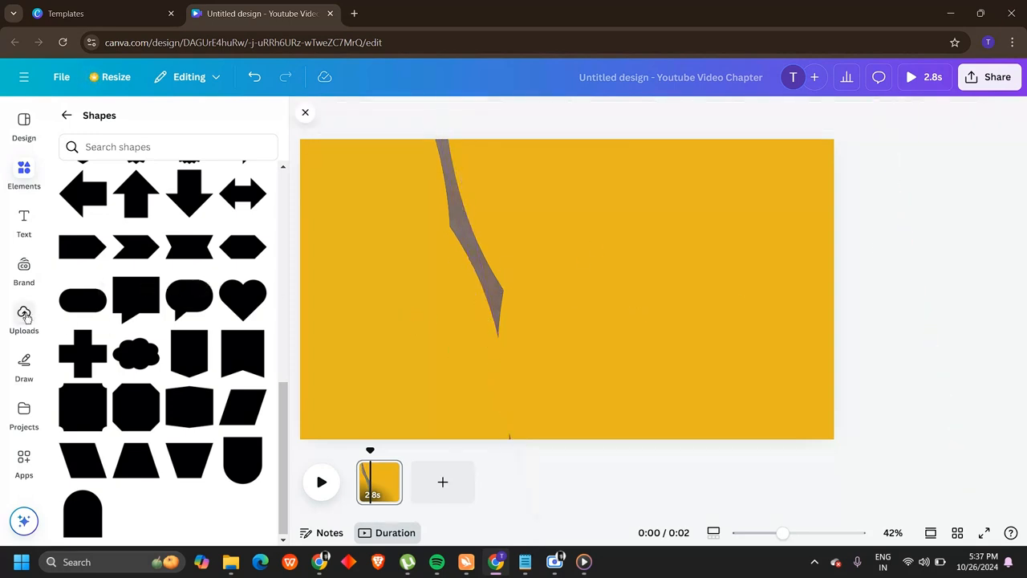
Step: Add the uploaded Coca-Cola bottle image, shrink it, and place it in the lower-right part of the page
left_click(24, 316)
left_click(89, 181)
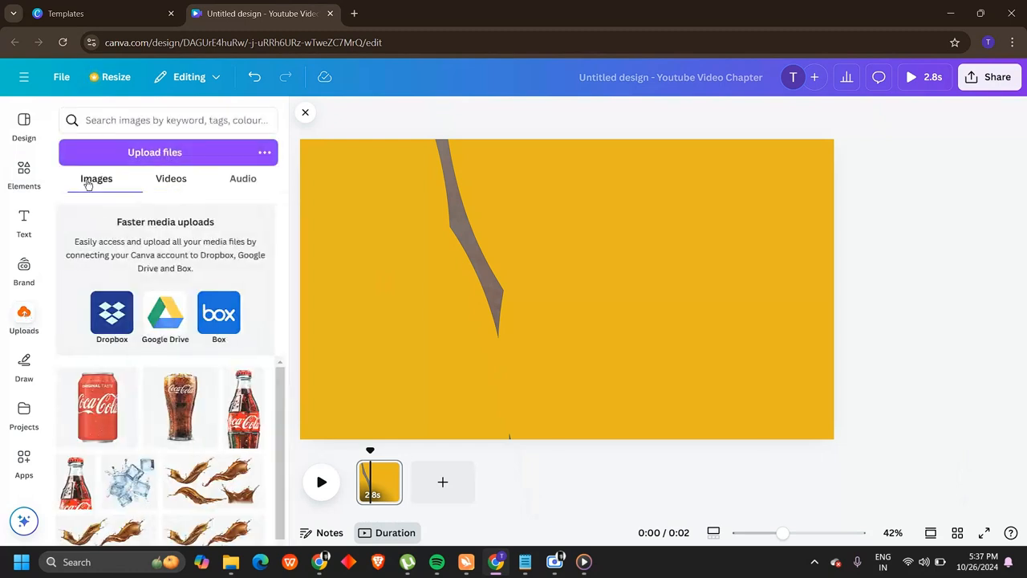
scroll(124, 413, "down", 2)
scroll(122, 413, "up", 1)
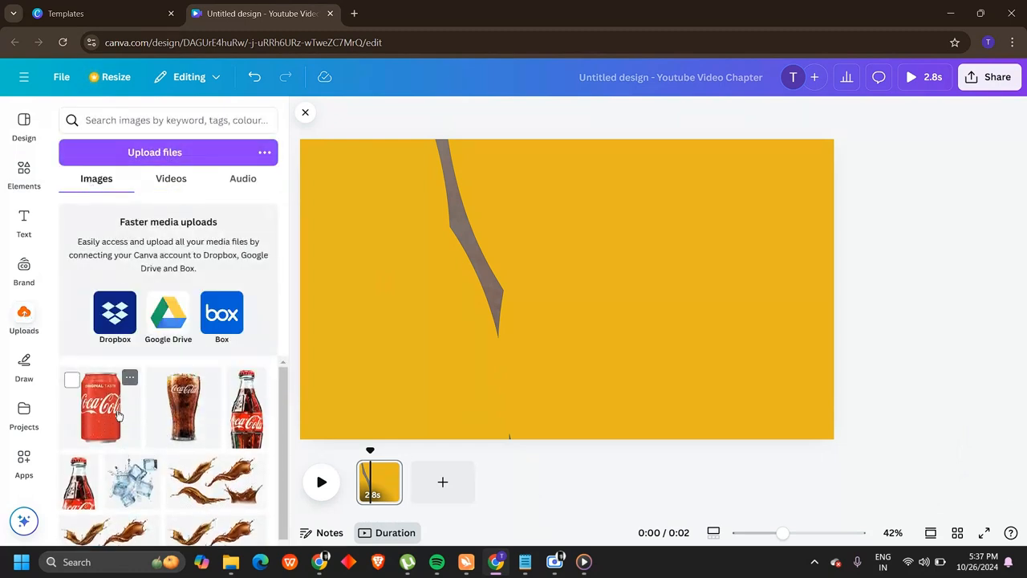
left_click(251, 423)
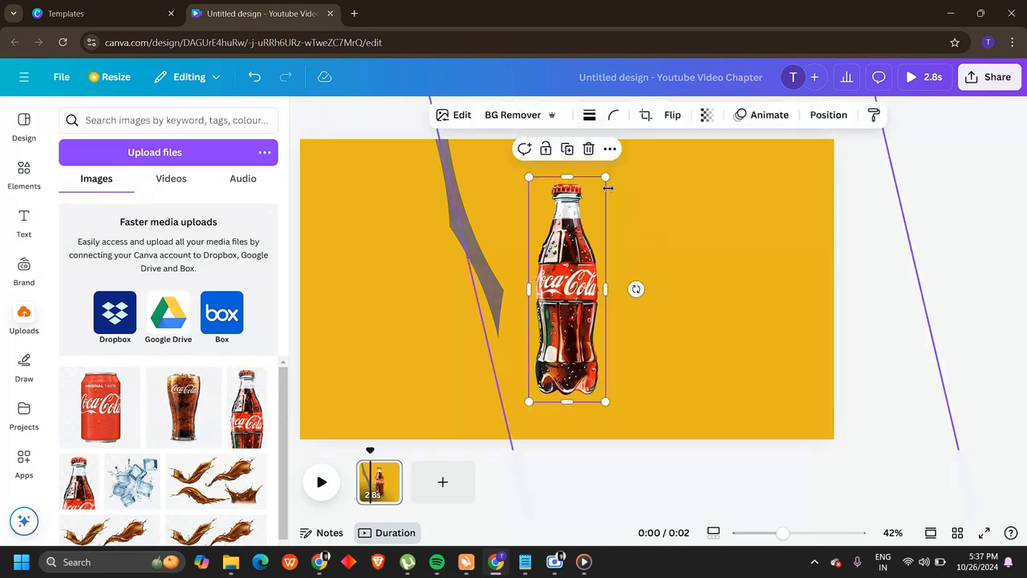
left_click_drag(605, 175, 555, 323)
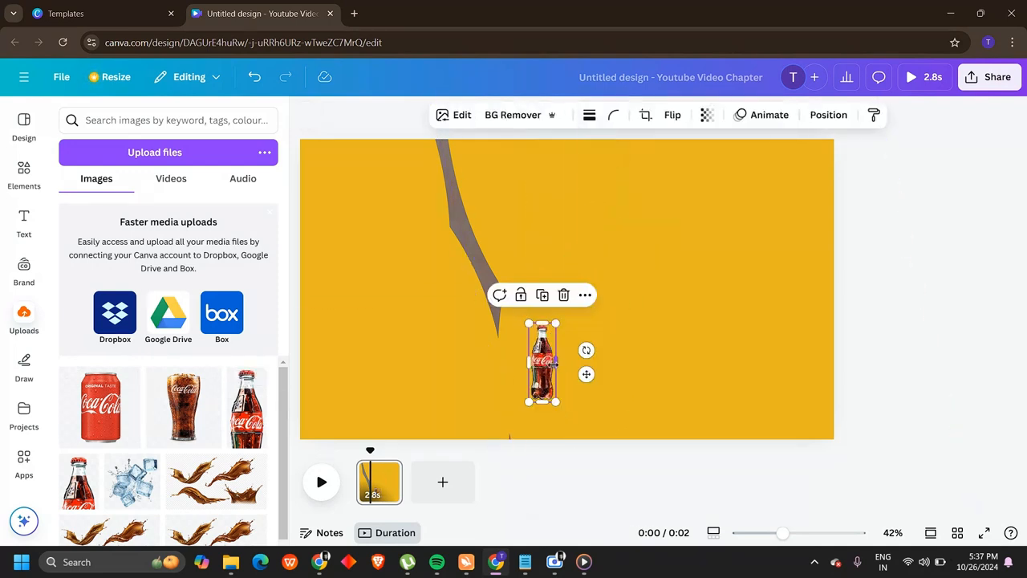
left_click_drag(549, 365, 682, 368)
Step: Duplicate the small bottle into an evenly spaced row of four and group the bottles
key("ctrl+d")
key("ctrl+d")
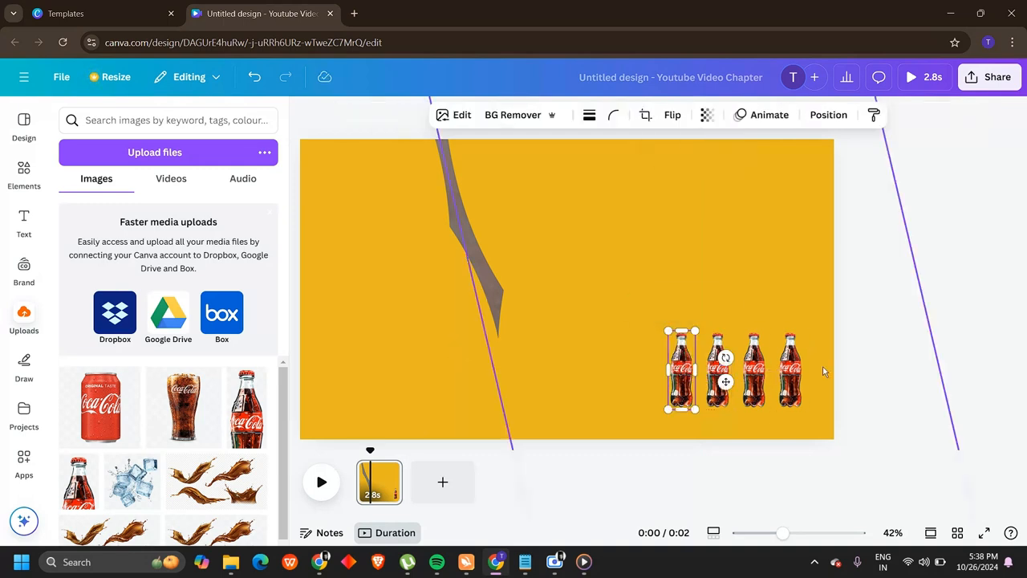
left_click(793, 371, "shift")
left_click(757, 371, "shift")
left_click(725, 370, "shift")
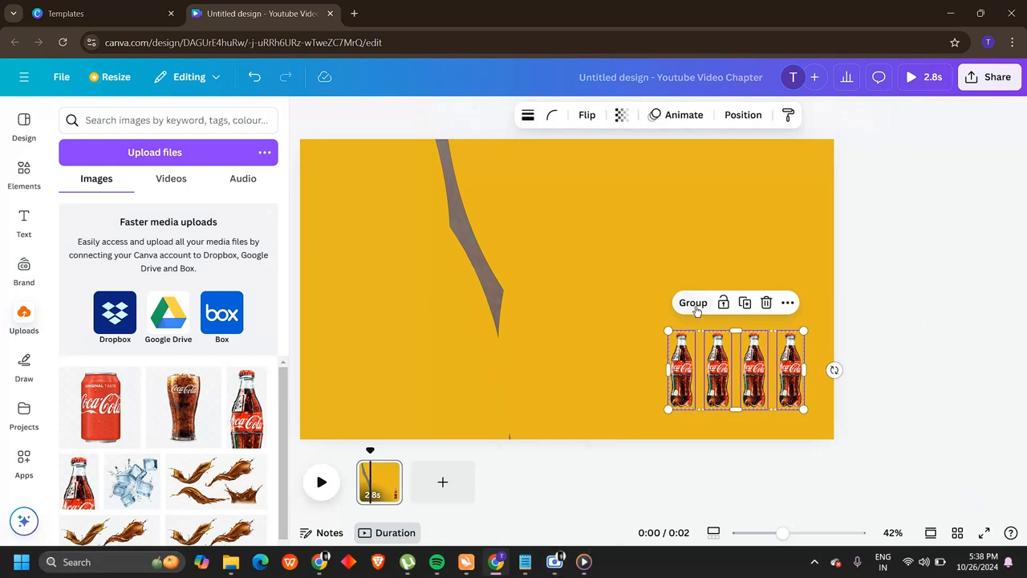
left_click(696, 310)
left_click(624, 316)
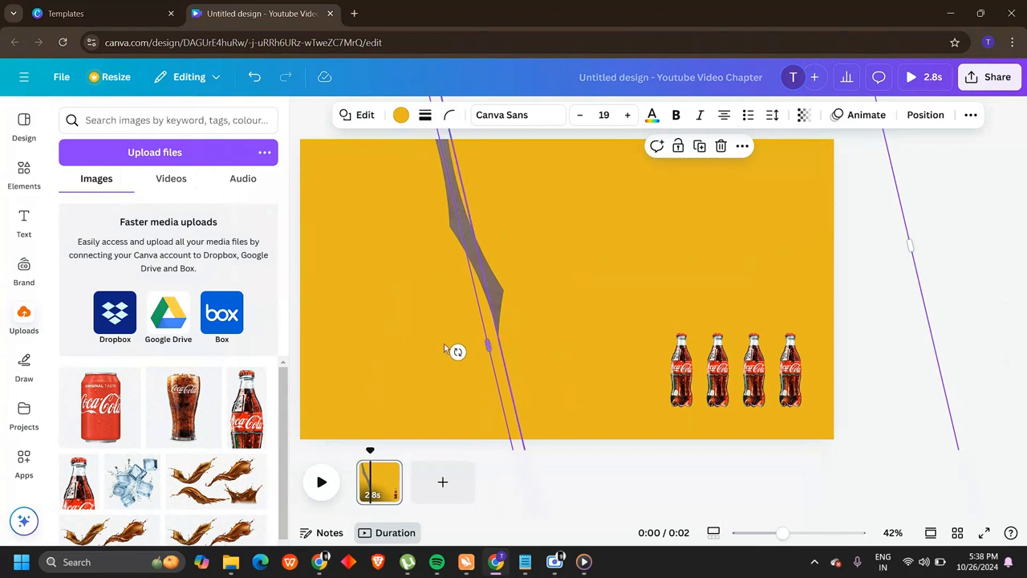
Step: Add the round red Coca-Cola logo from the uploads, shrunk and placed in the page's upper-left corner
scroll(165, 481, "down", 5)
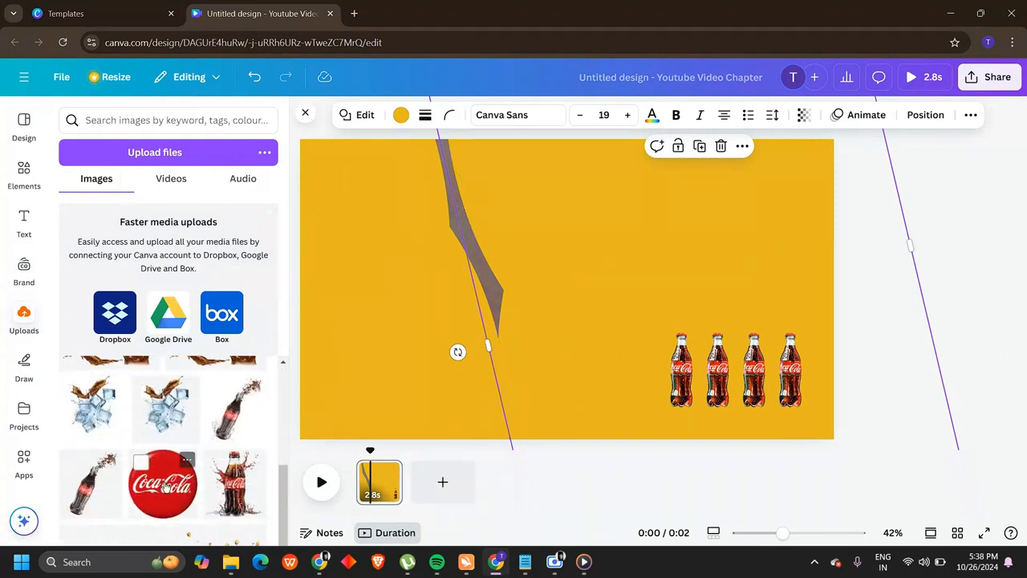
left_click(165, 485)
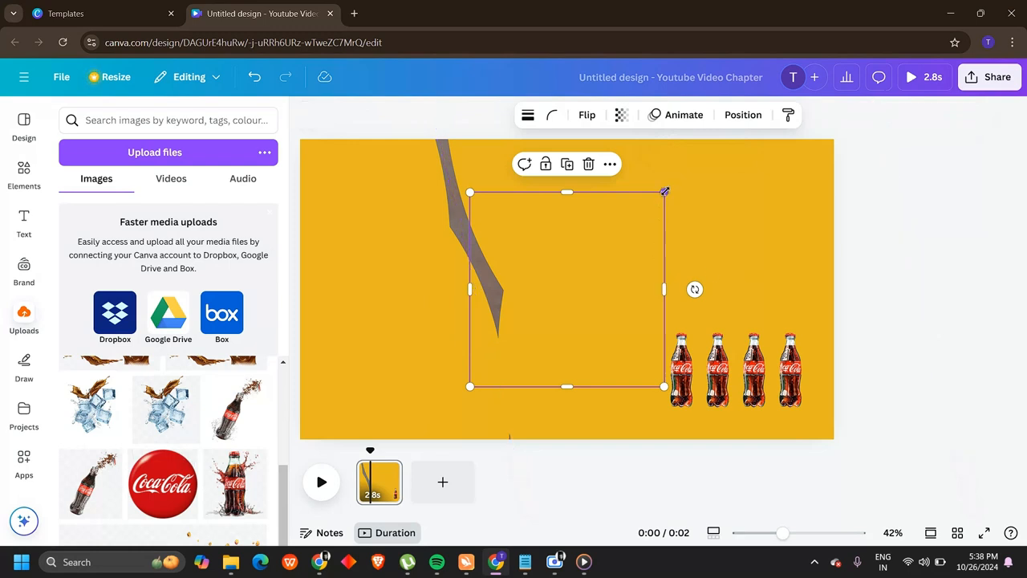
left_click_drag(664, 193, 359, 191)
left_click(763, 206)
left_click(919, 187)
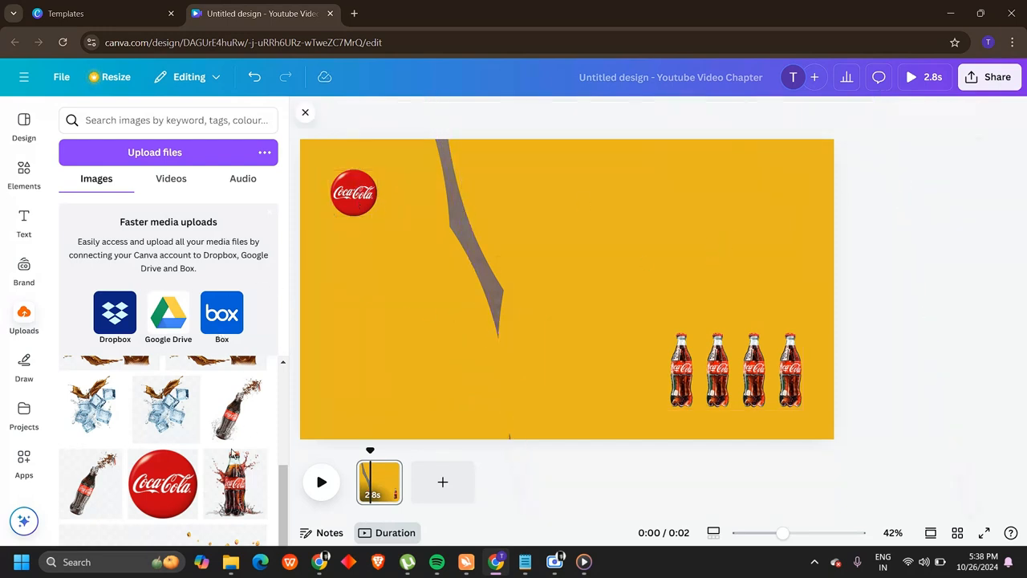
scroll(231, 455, "up", 1)
scroll(230, 454, "down", 1)
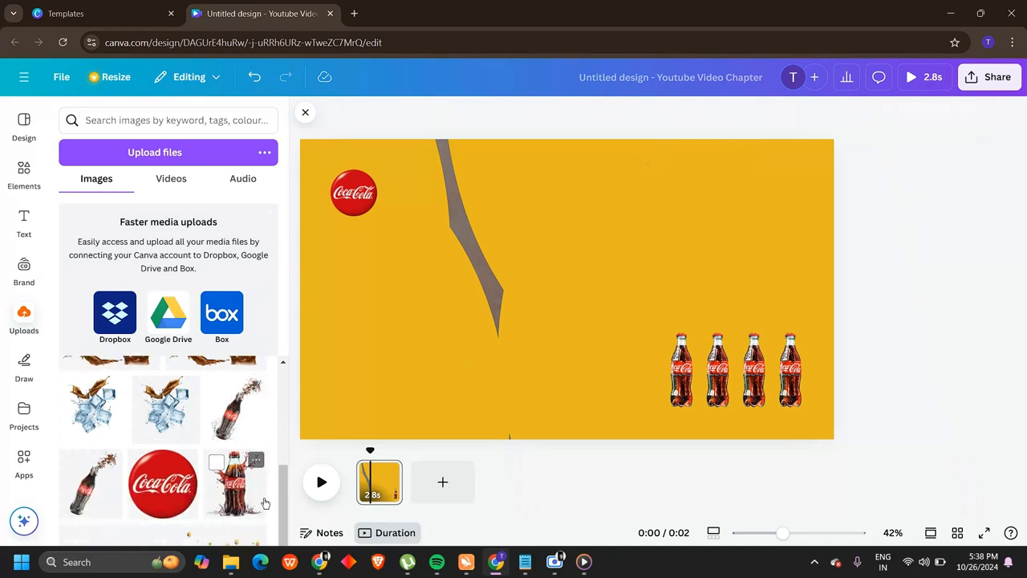
Step: Add the uploaded splashing Coca-Cola bottle, tilt it to the right, and place it across the gap between the yellow shapes
left_click(235, 495)
left_click_drag(699, 289, 609, 371)
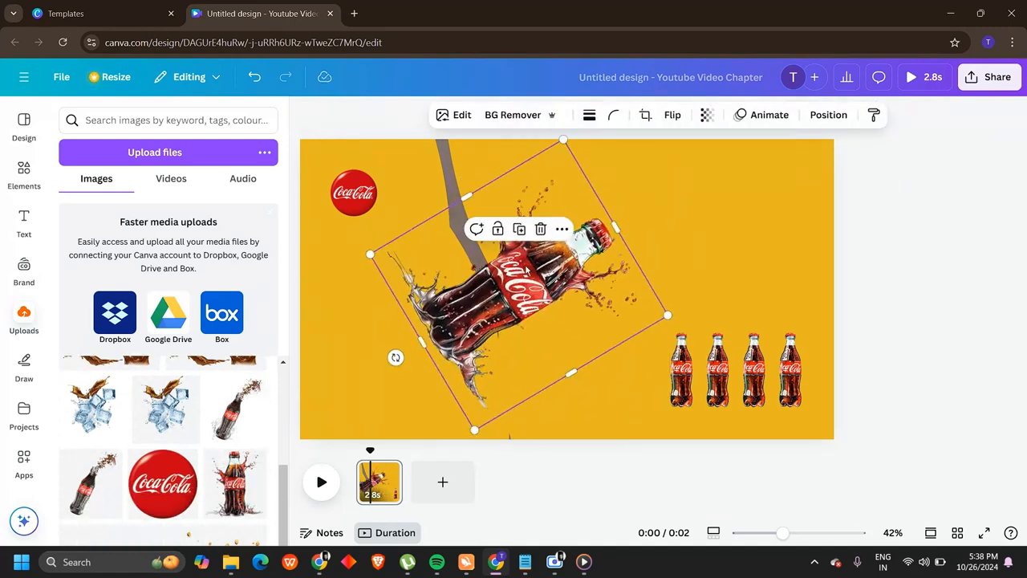
left_click_drag(546, 278, 475, 290)
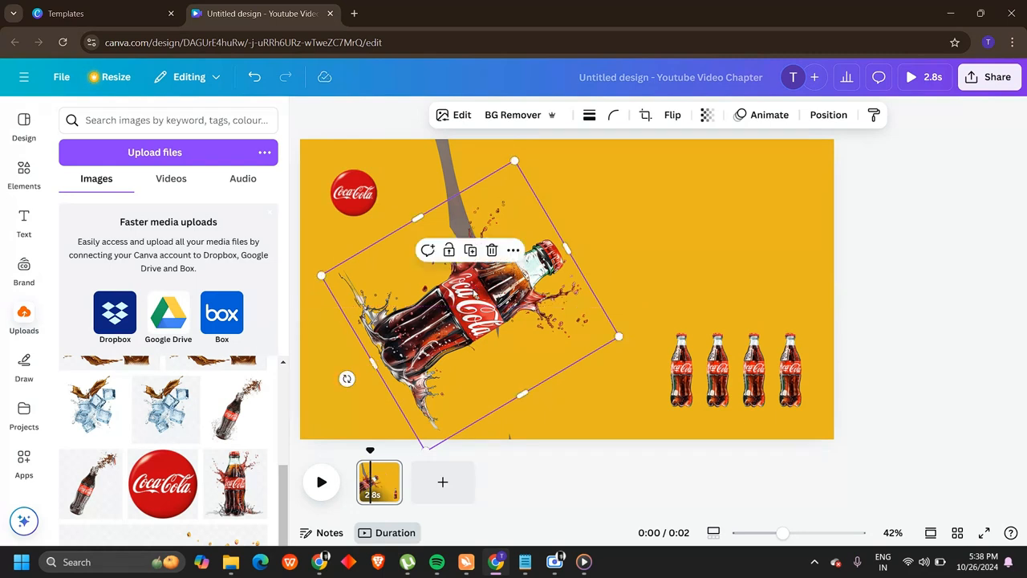
Step: Reorder the layers so the splashing bottle sits beneath the left yellow shape and above the right one
left_click(682, 239)
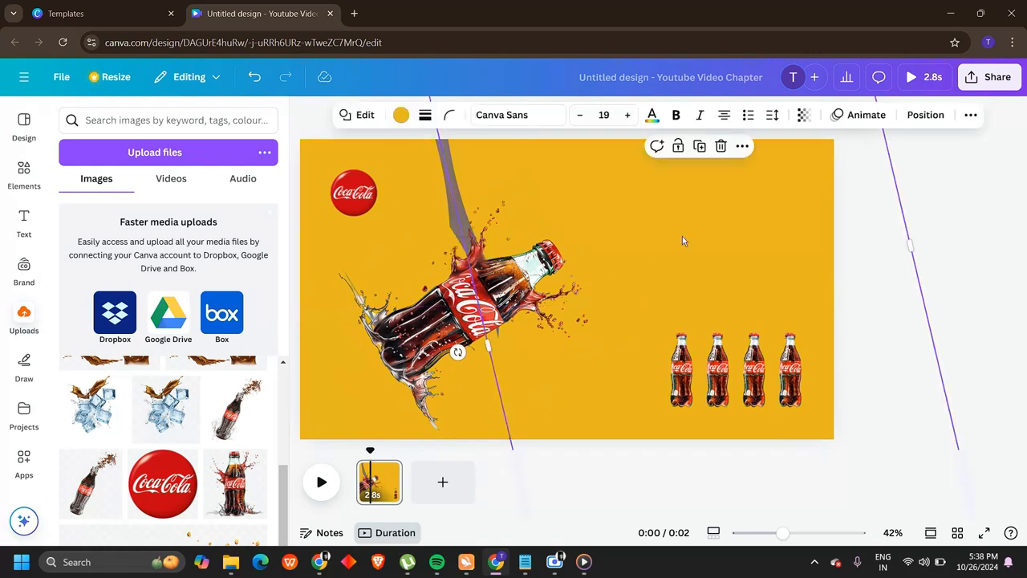
left_click(926, 115)
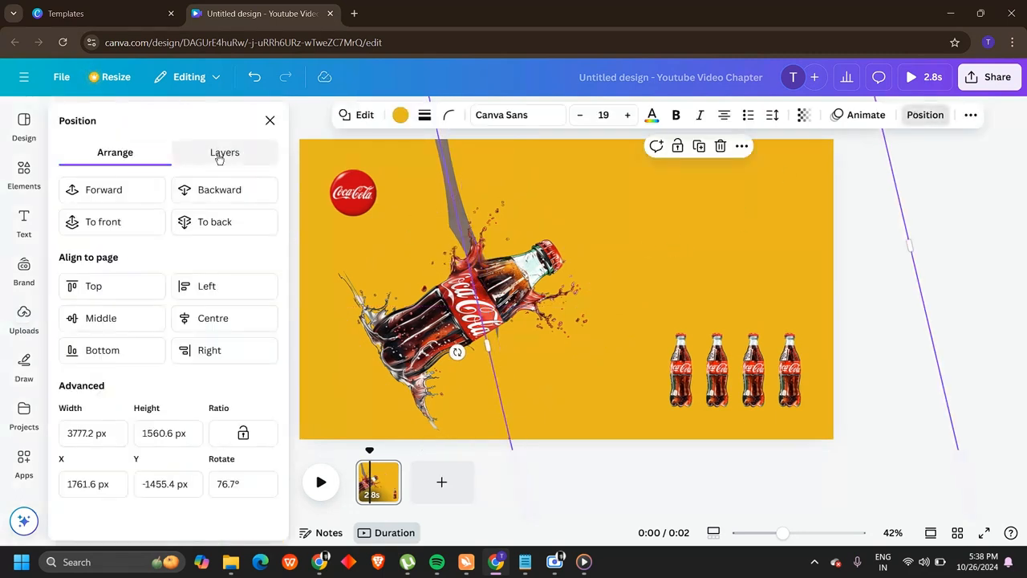
left_click(219, 154)
left_click_drag(190, 242, 190, 391)
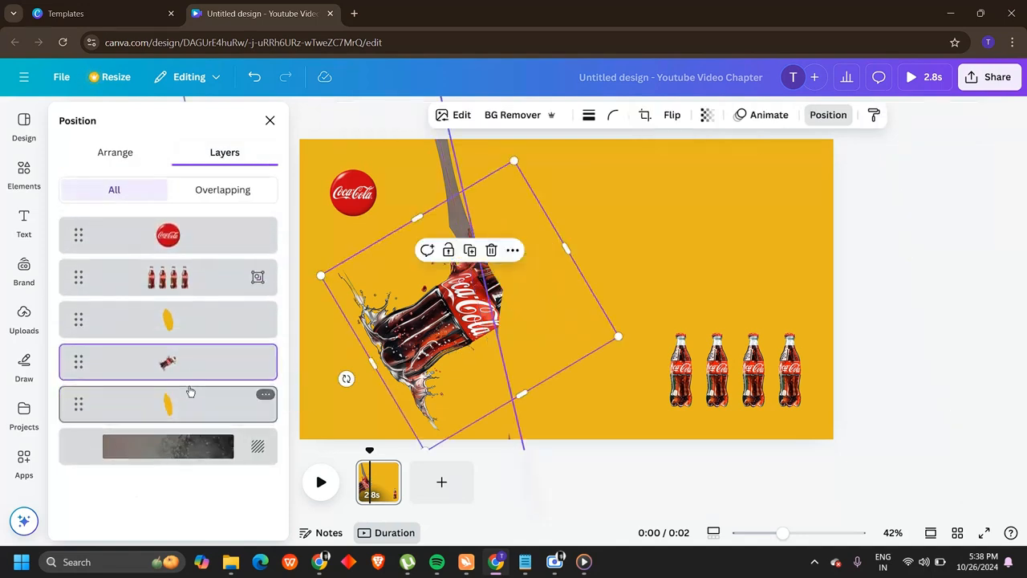
left_click_drag(192, 340, 168, 319)
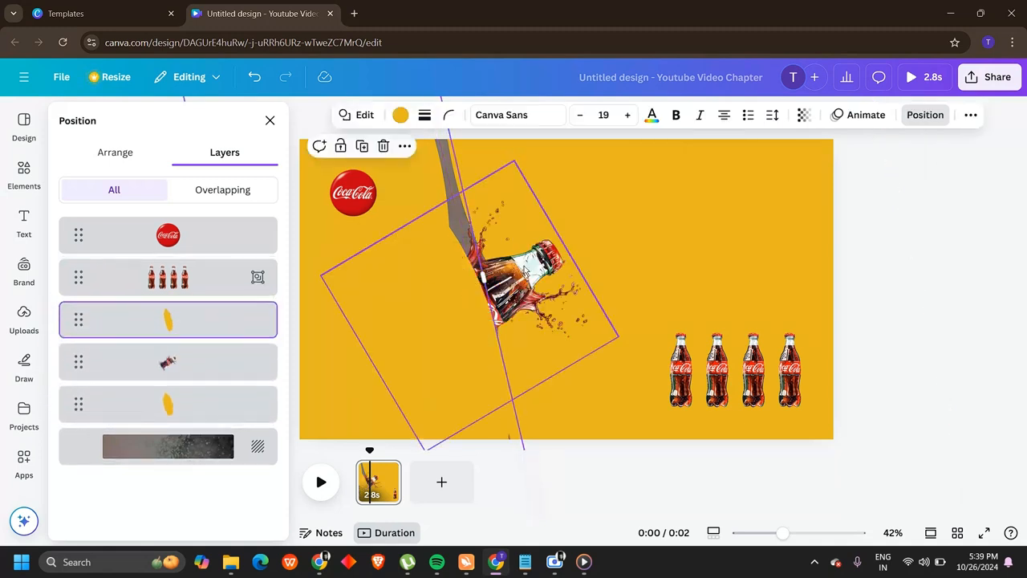
left_click(506, 286)
left_click(633, 253)
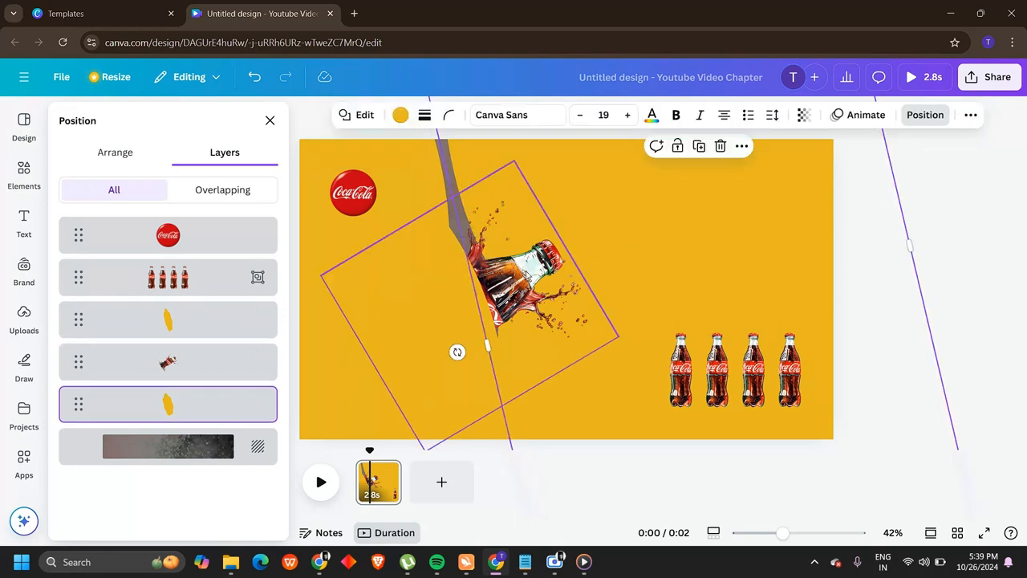
Step: Shift the splashing bottle slightly left so only its neck emerges from the gap
left_click_drag(520, 276, 476, 286)
left_click(491, 280)
left_click(661, 256)
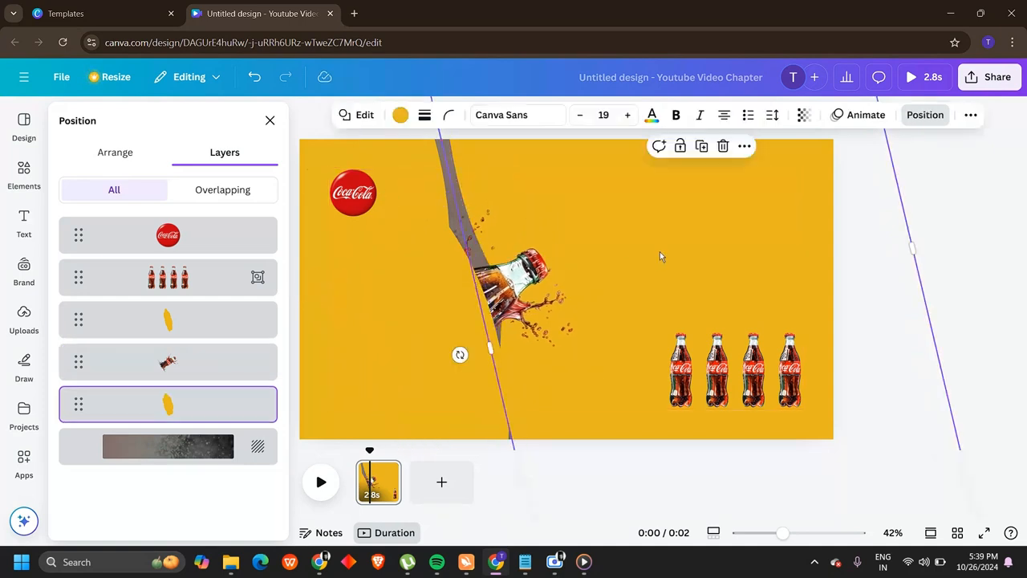
Step: Add the uploaded Coca-Cola glass with ice and splashes, shrink it, and place it in the page's lower-left area
left_click(22, 318)
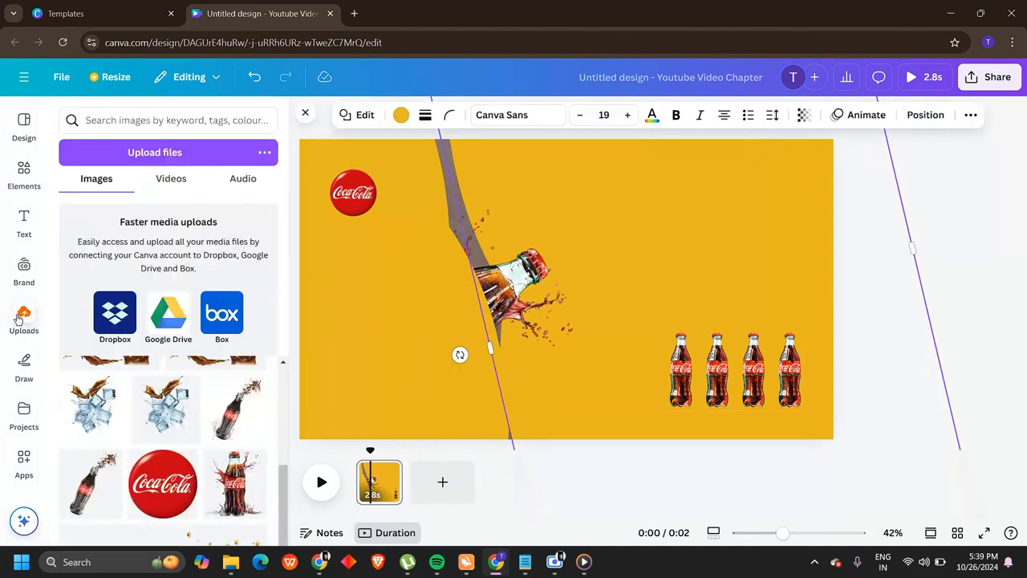
scroll(190, 456, "down", 3)
scroll(190, 457, "down", 1)
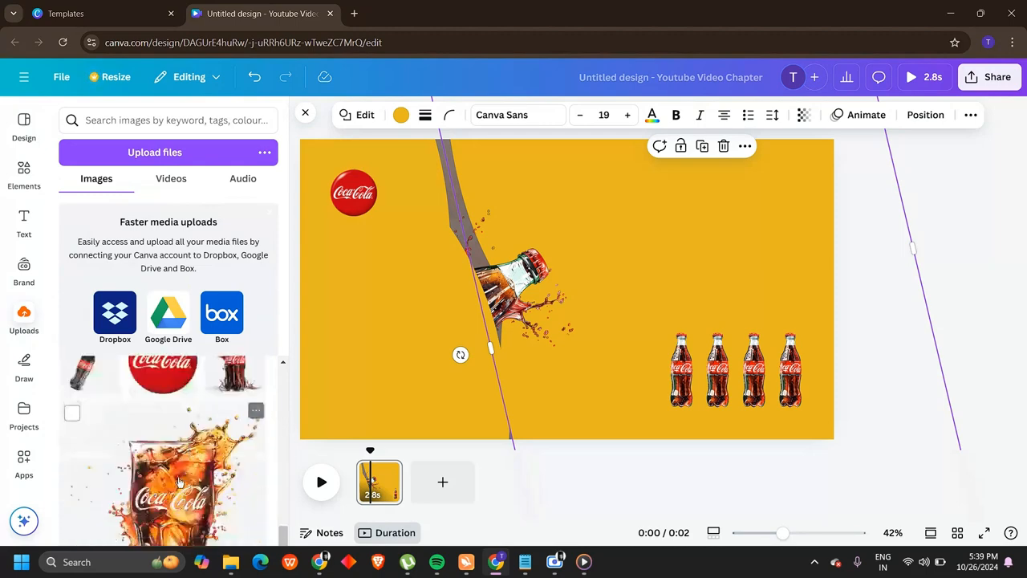
left_click(158, 474)
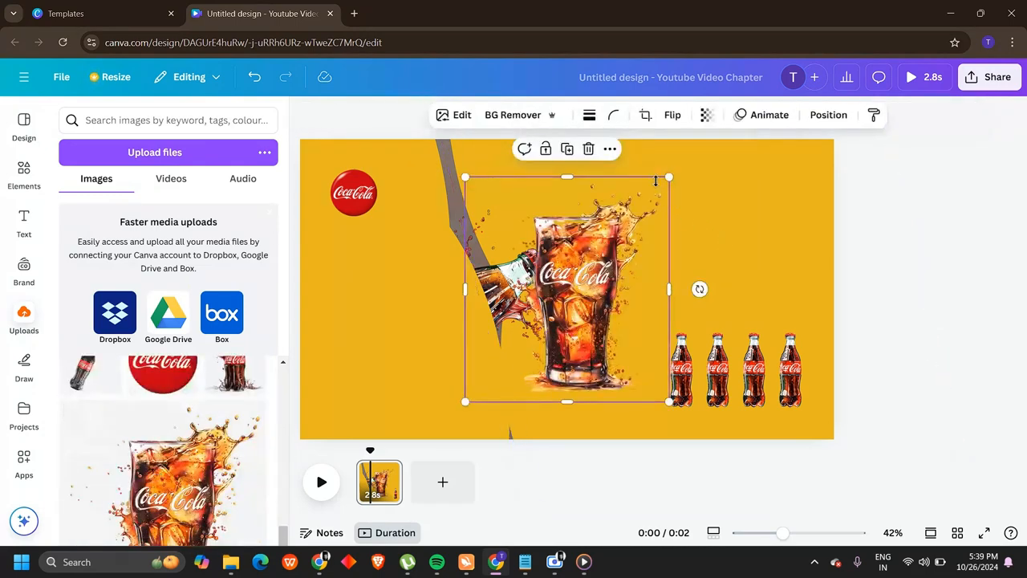
left_click_drag(668, 178, 592, 271)
left_click_drag(518, 331, 382, 335)
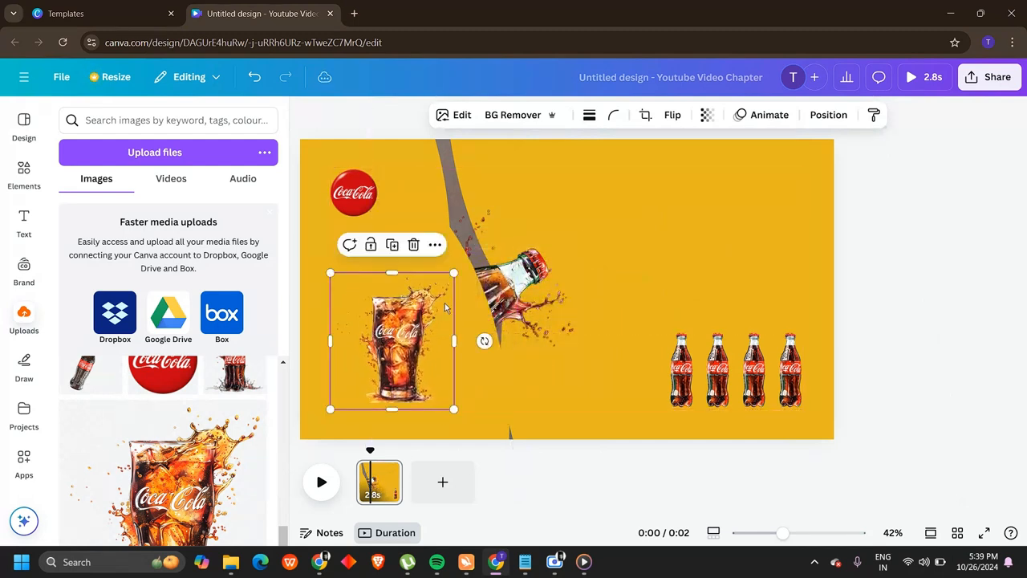
Step: Enlarge the splashing glass and shift it slightly left below the round logo
left_click_drag(454, 272, 514, 249)
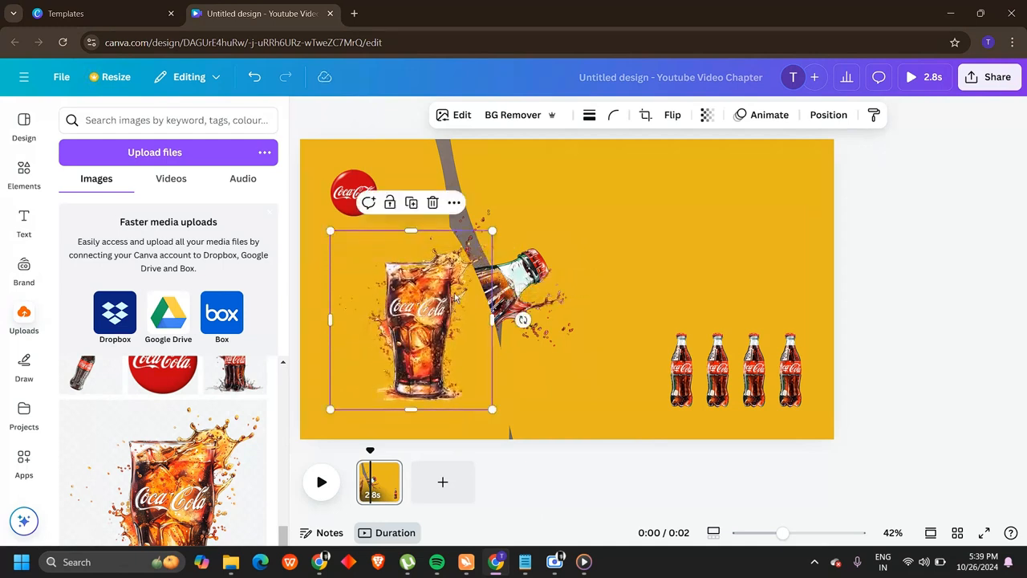
left_click_drag(438, 308, 409, 302)
left_click_drag(462, 225, 480, 221)
left_click(614, 199)
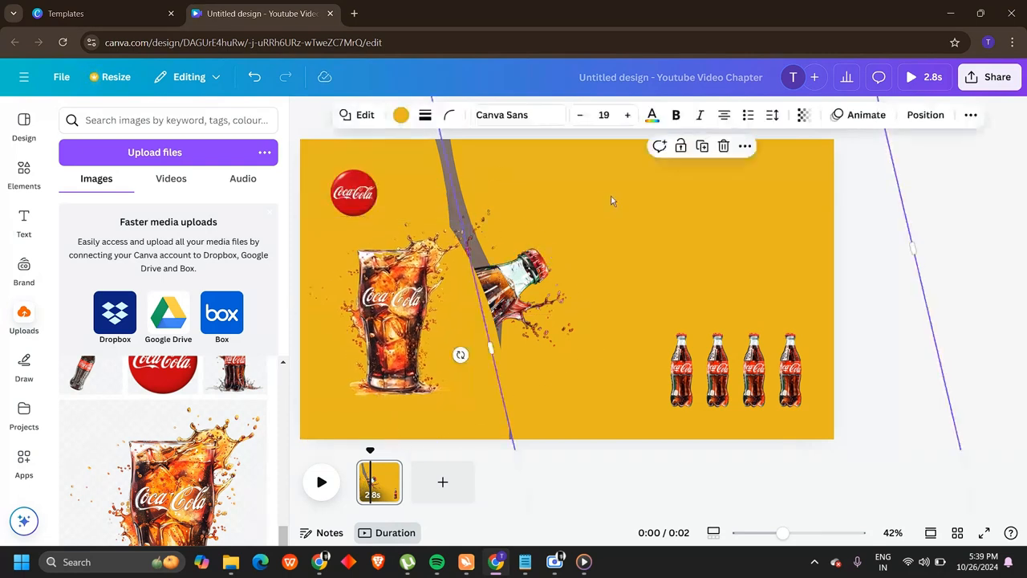
left_click(936, 190)
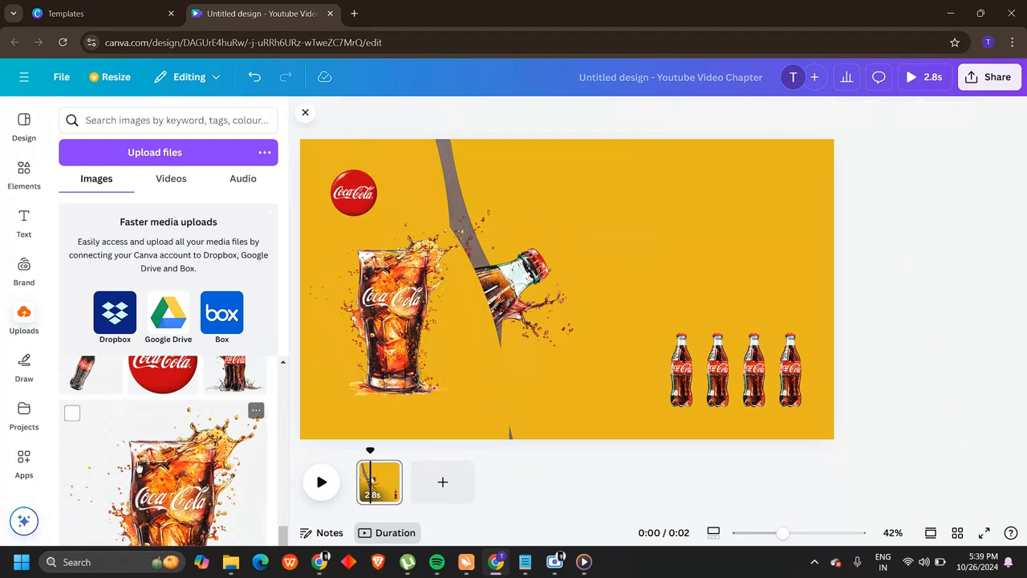
Step: Add the uploaded Coca-Cola can, tilted to the right and placed over the upper part of the gap
scroll(140, 469, "down", 3)
scroll(141, 470, "up", 3)
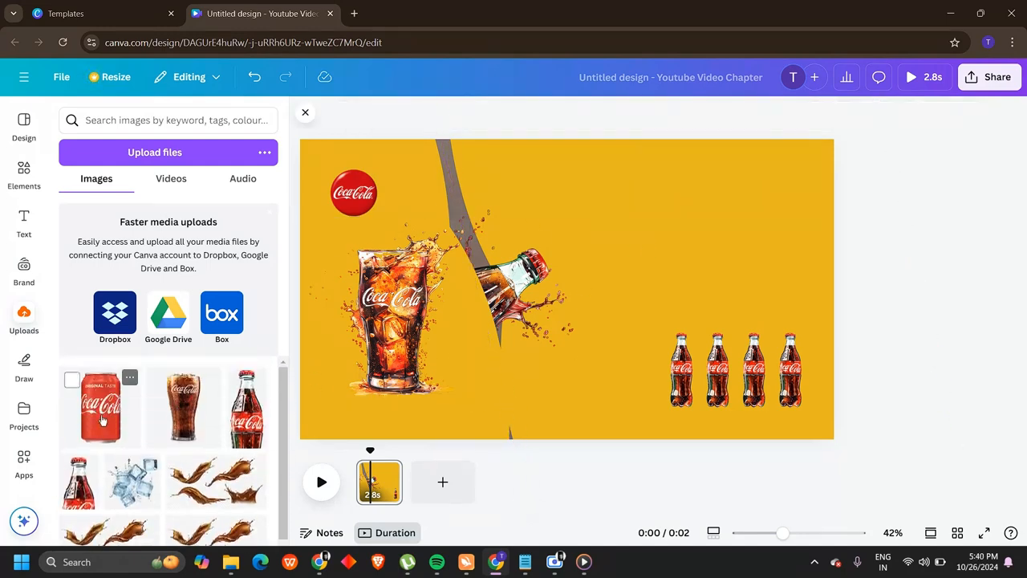
left_click(102, 421)
left_click_drag(681, 289, 463, 235)
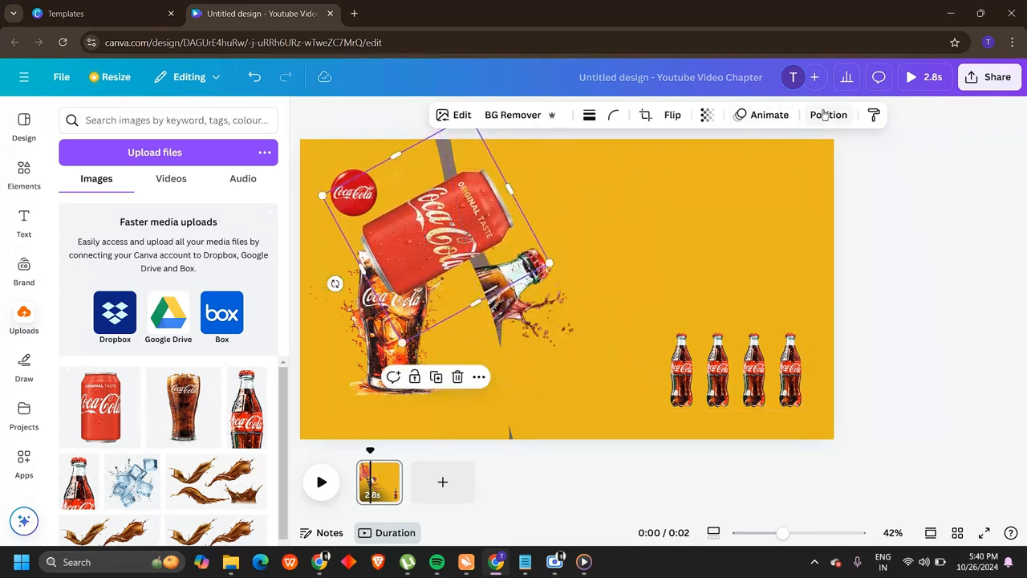
Step: Move the can's layer beneath the left yellow shape, rotate the can further clockwise, and nudge it down along the gap
left_click(826, 115)
left_click_drag(179, 242, 180, 436)
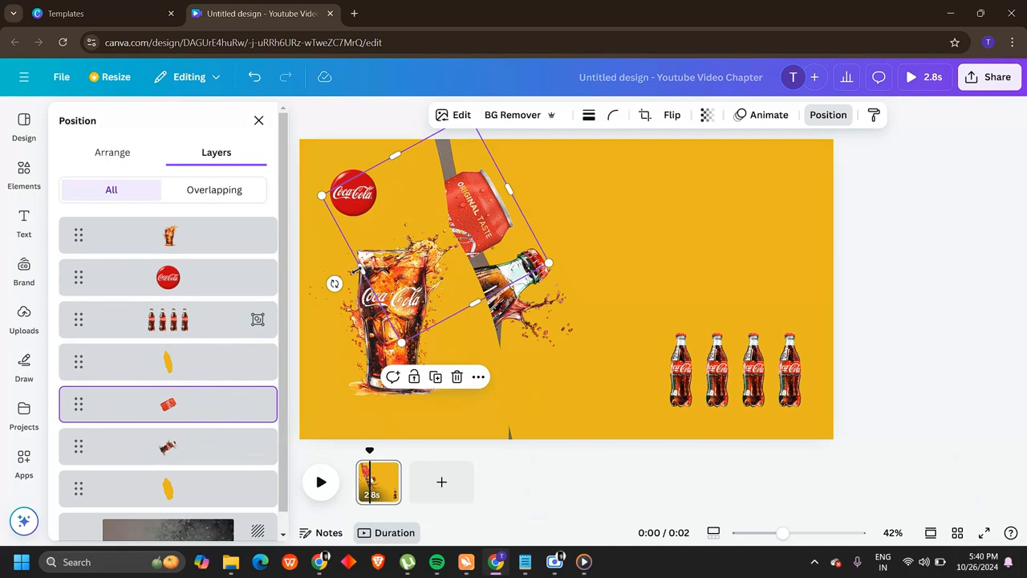
left_click_drag(334, 285, 359, 315)
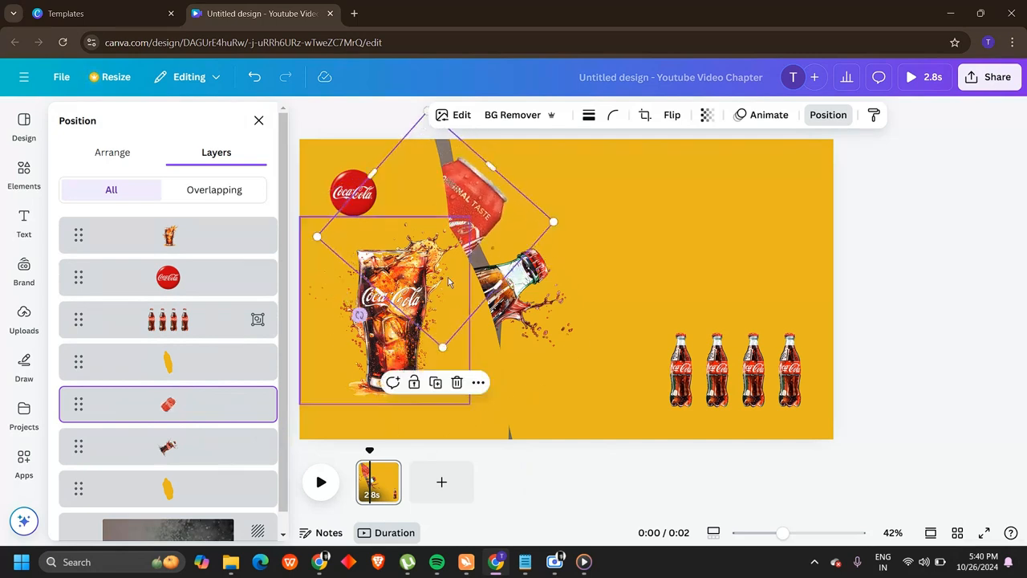
left_click_drag(496, 212, 486, 226)
left_click(597, 259)
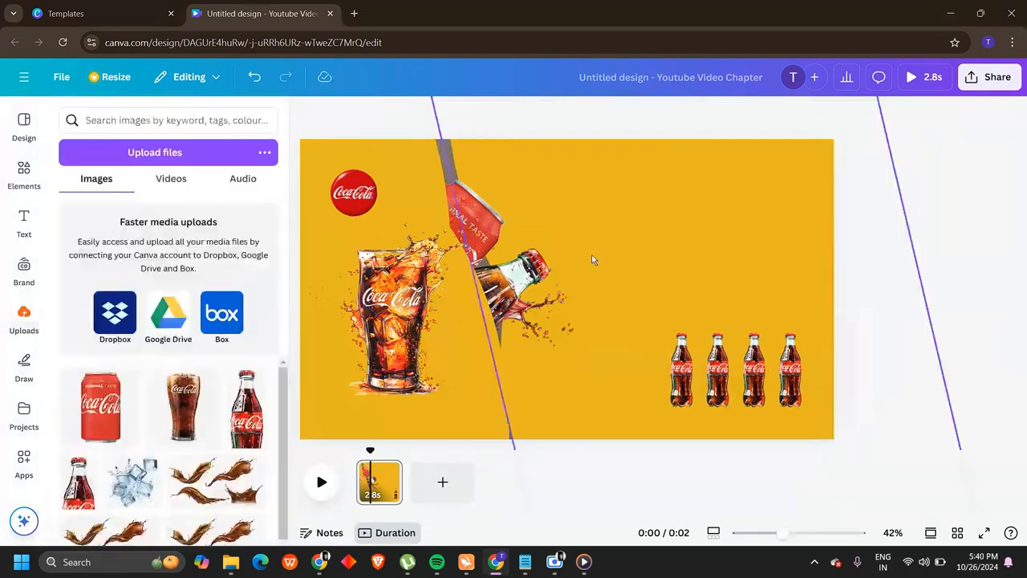
Step: Rearrange the gap's contents with the splashing bottle above and the can below it, adjusting the can's tilt
left_click(530, 289)
left_click_drag(538, 309, 568, 297)
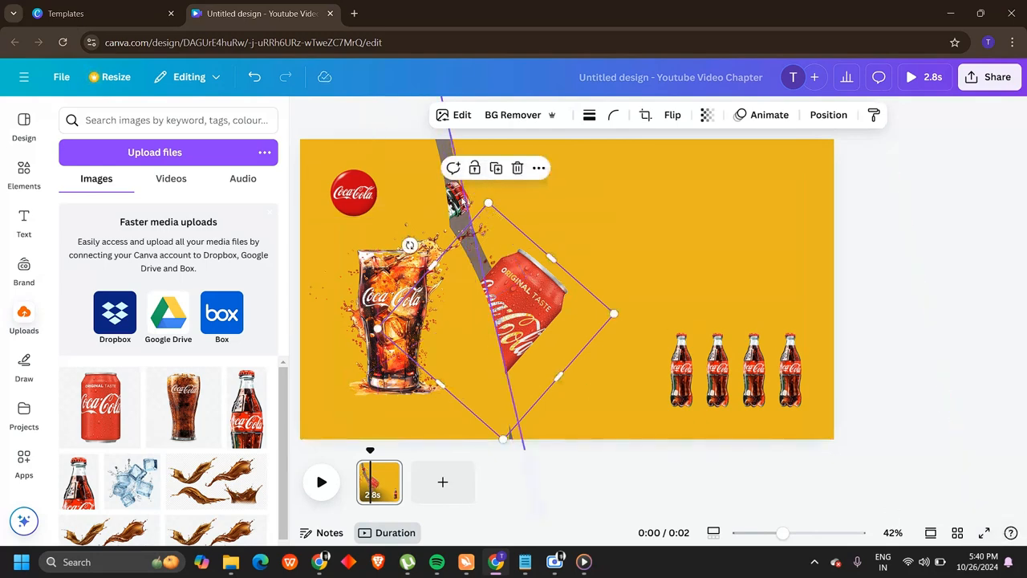
left_click_drag(472, 205, 502, 205)
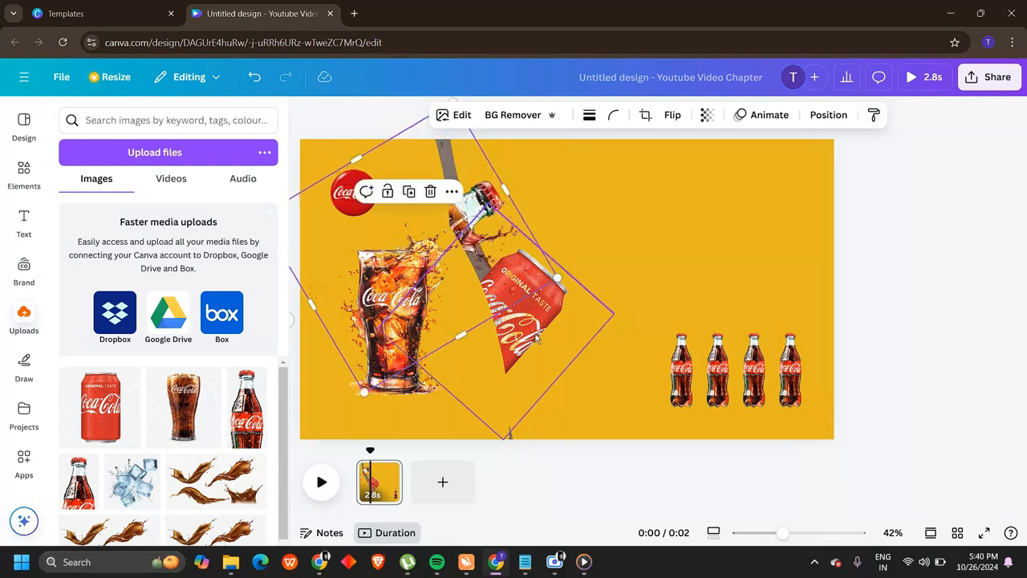
left_click_drag(409, 245, 420, 234)
left_click_drag(544, 328, 531, 302)
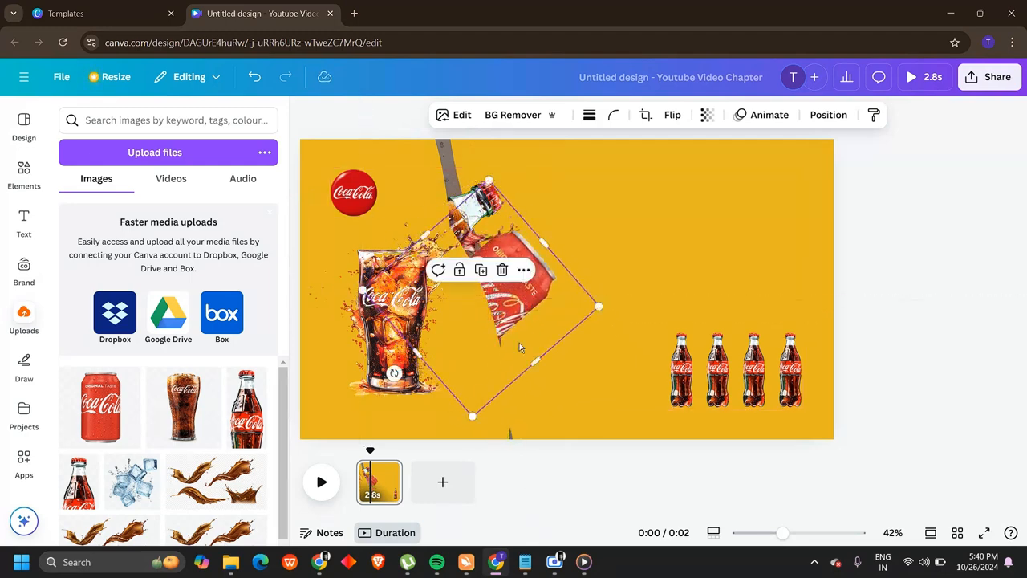
Step: Move the can's layer beneath the splashing bottle, keeping it above the right yellow shape
left_click(827, 115)
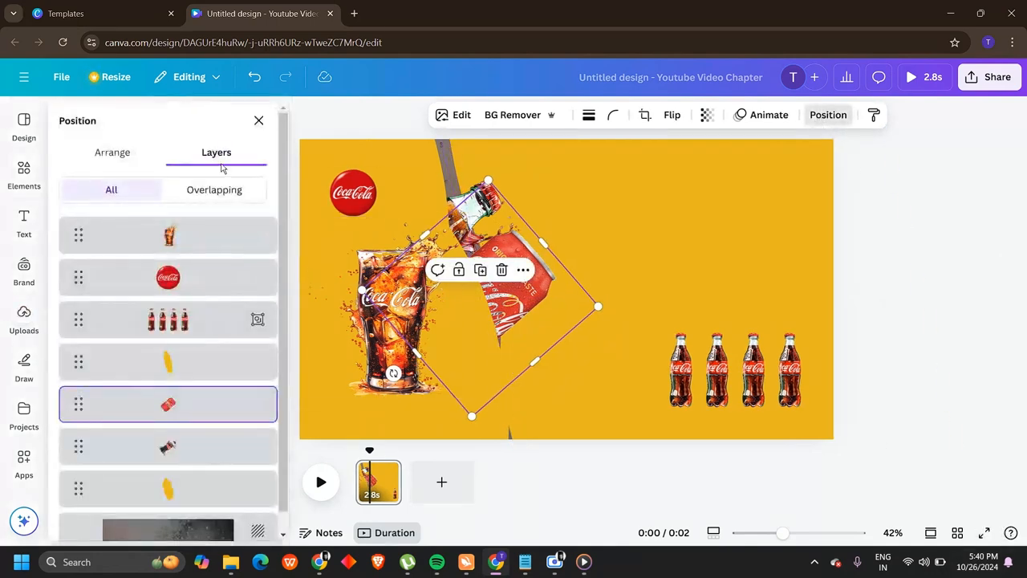
left_click_drag(184, 414, 201, 470)
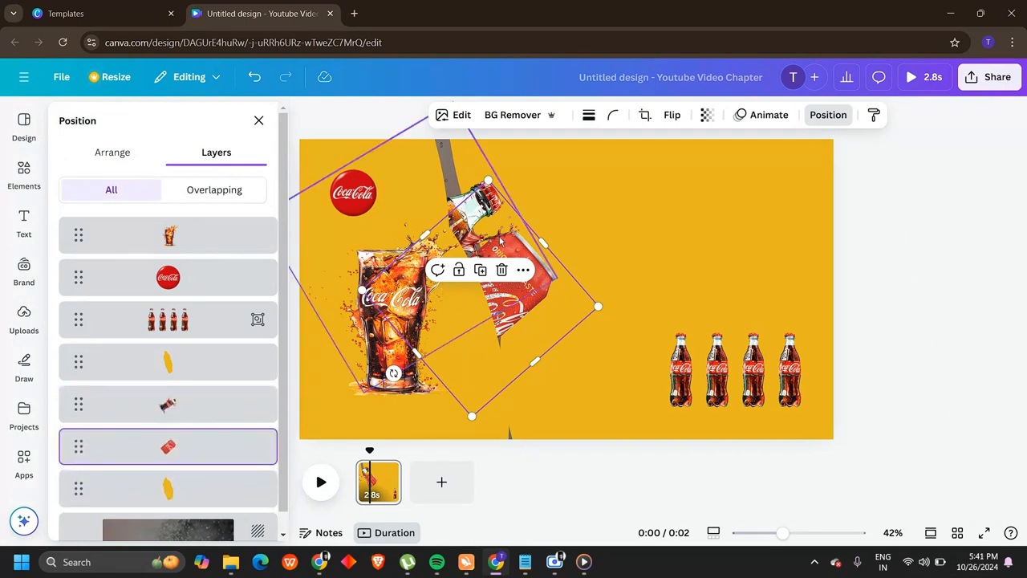
left_click(620, 189)
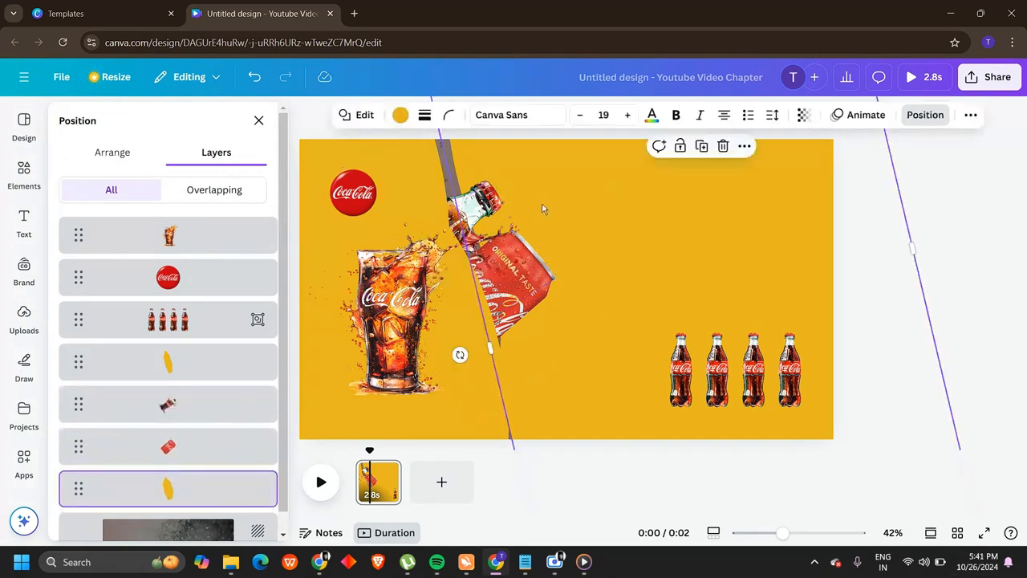
Step: Rotate the right yellow shape slightly to widen the upper gap, and nudge the group of four bottles left
left_click_drag(466, 355, 436, 344)
mouse_move(687, 337)
left_mouse_down()
mouse_move(679, 343)
mouse_move(683, 337)
left_mouse_up()
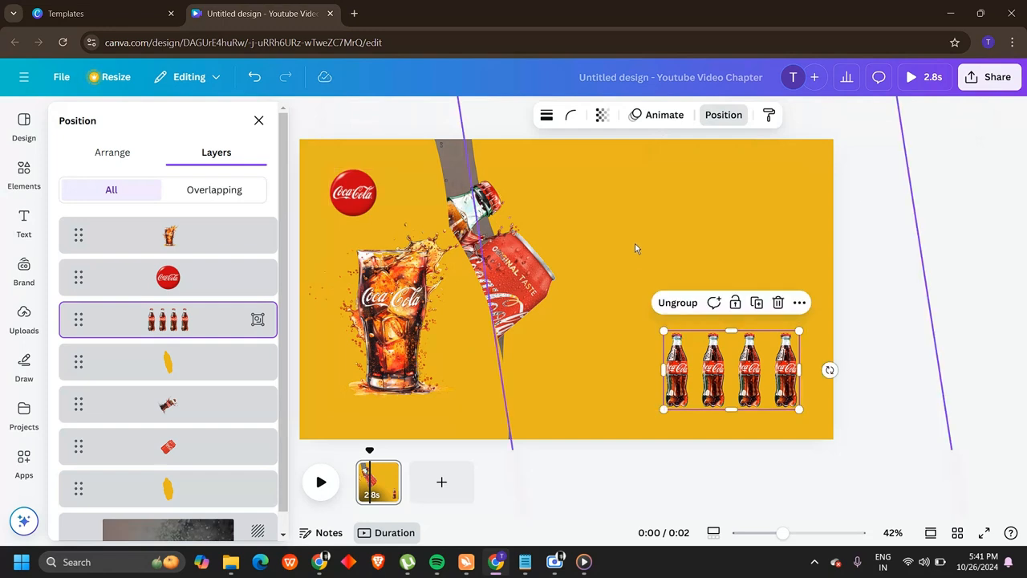
left_click(926, 178)
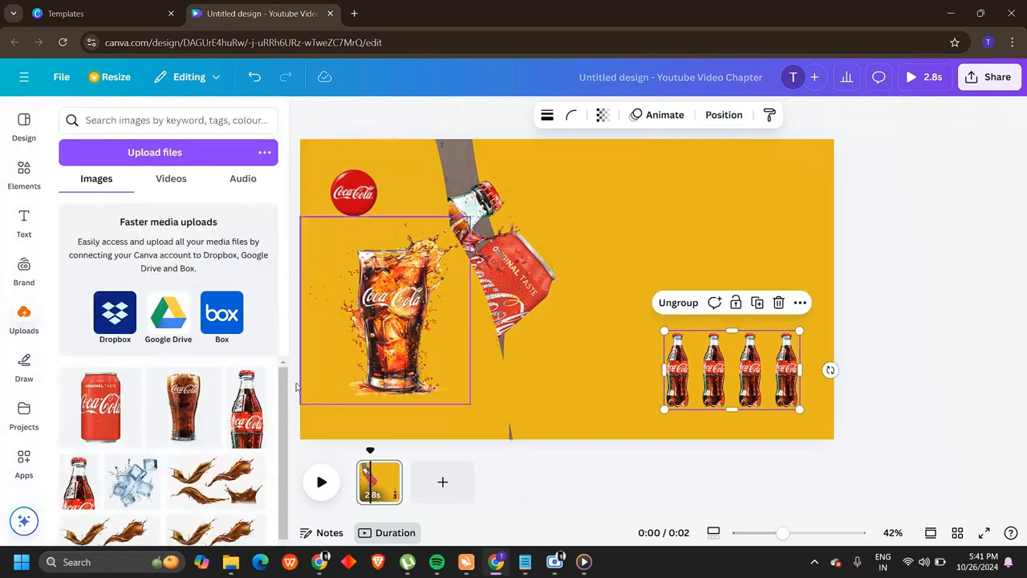
Step: Add the uploaded plain Coca-Cola glass, tilt it to the right, and place it just below the can
left_click(192, 425)
left_click_drag(686, 295, 594, 331)
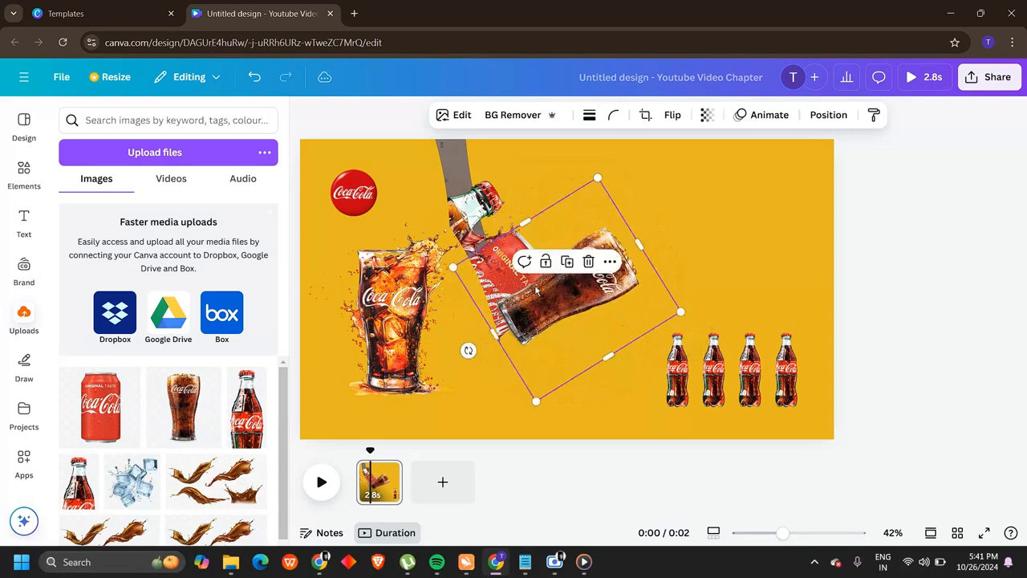
left_click_drag(542, 302, 484, 343)
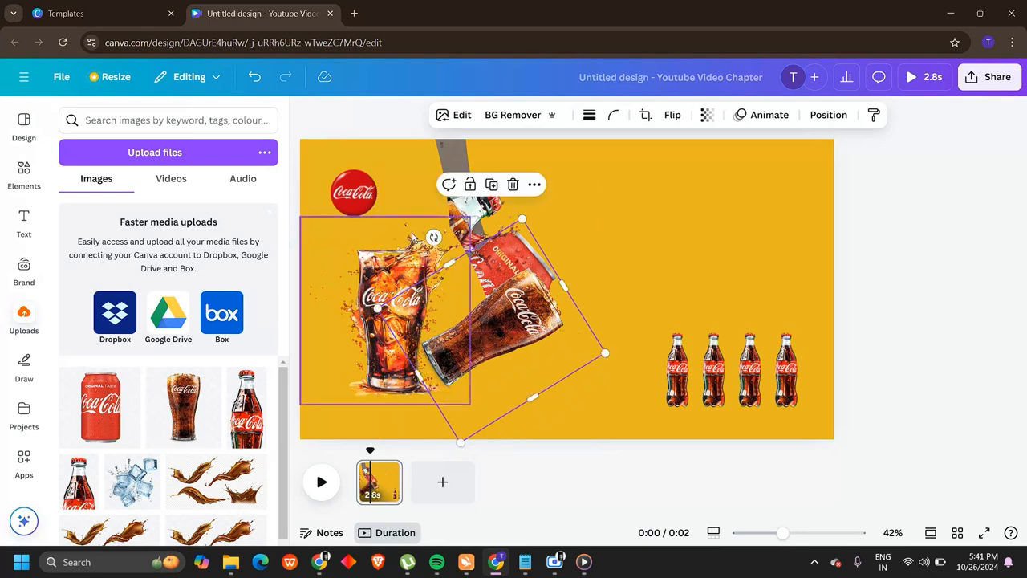
left_click_drag(432, 237, 461, 228)
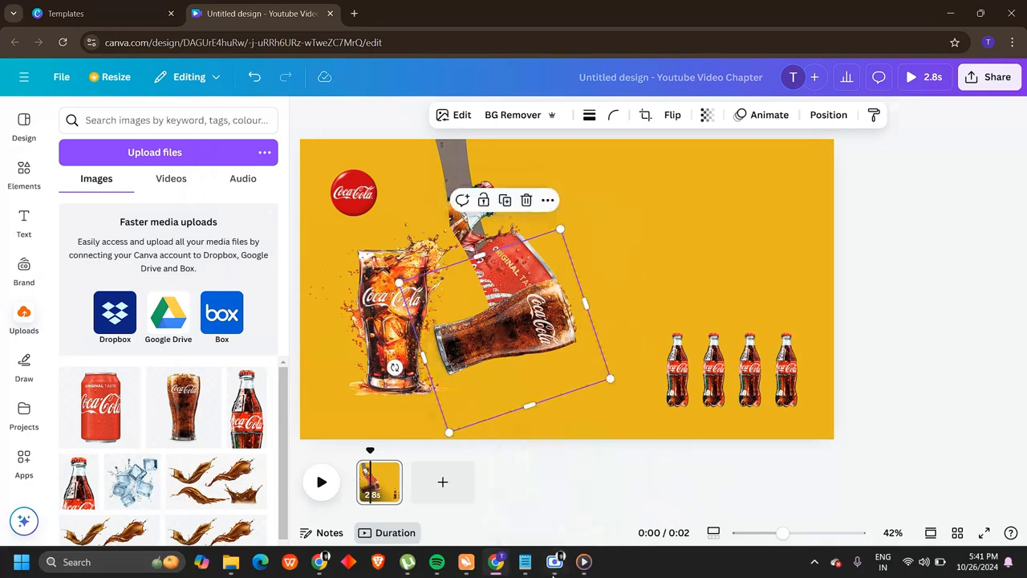
Step: Move the tilted glass's layer beneath the can and just above the right yellow shape
left_click(828, 115)
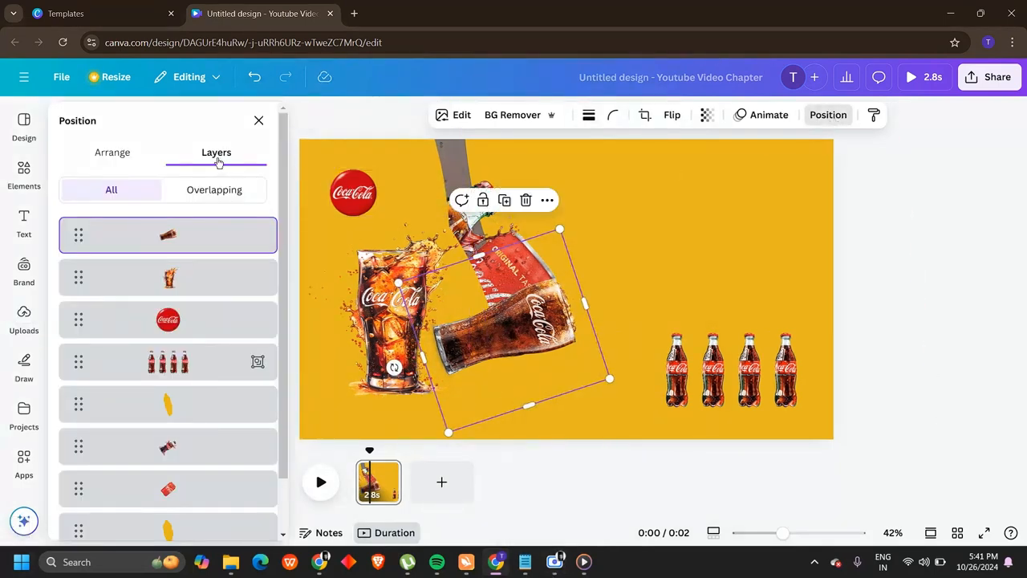
left_click_drag(186, 236, 186, 452)
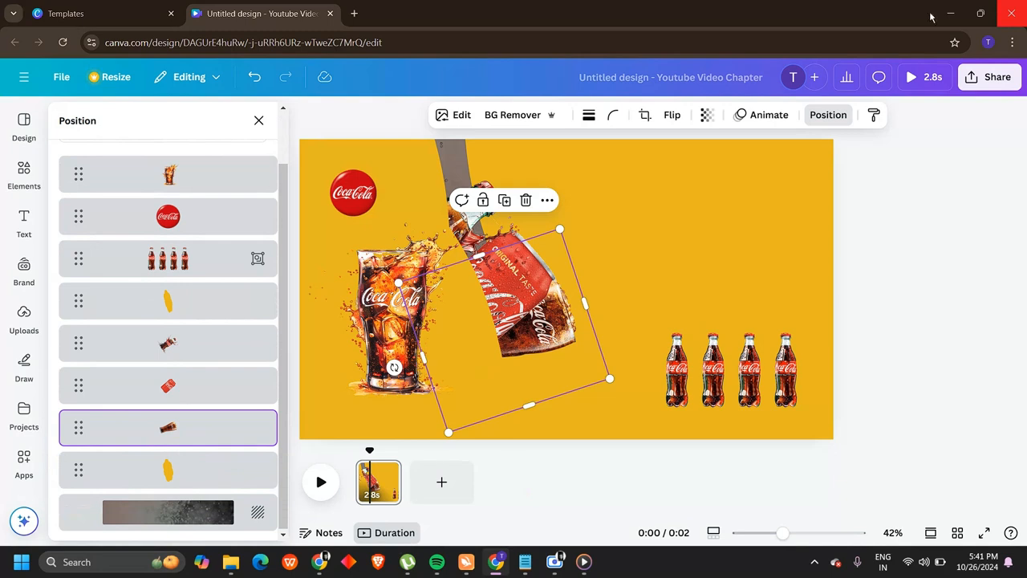
left_click(902, 254)
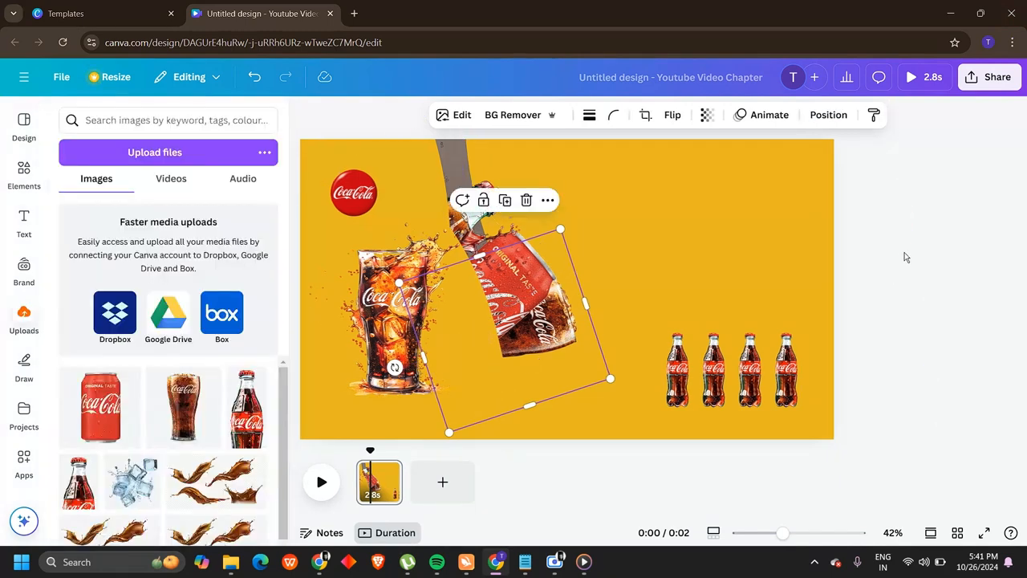
left_click(903, 256)
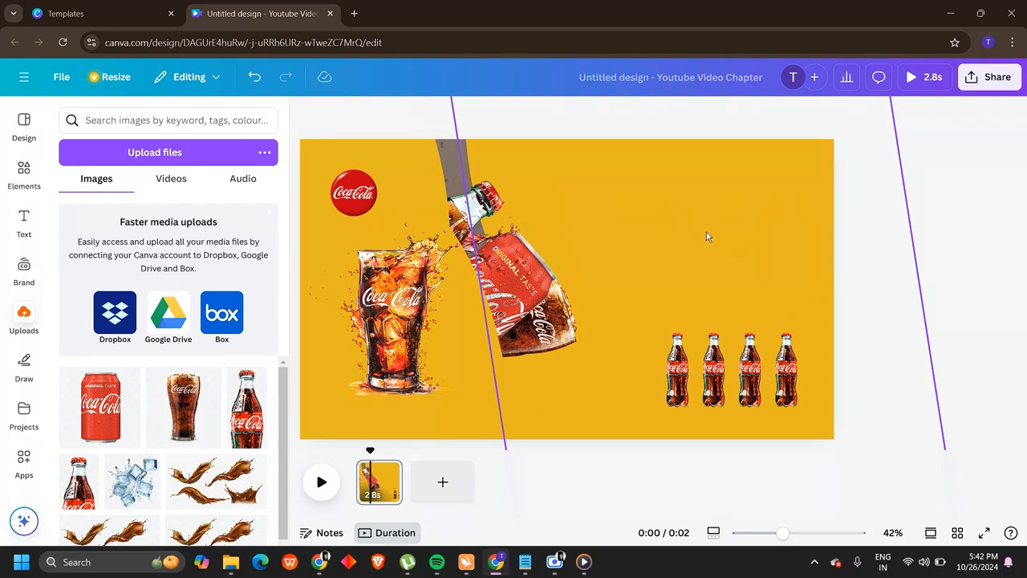
Step: Check the slogan text in Notepad, and add a heading text box to the design
left_click(525, 562)
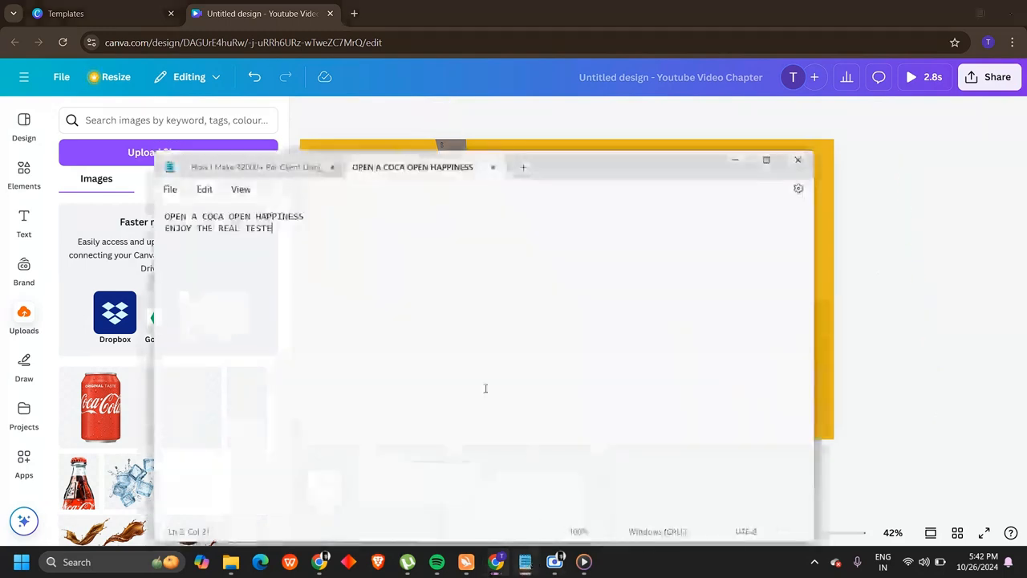
key("alt+Tab")
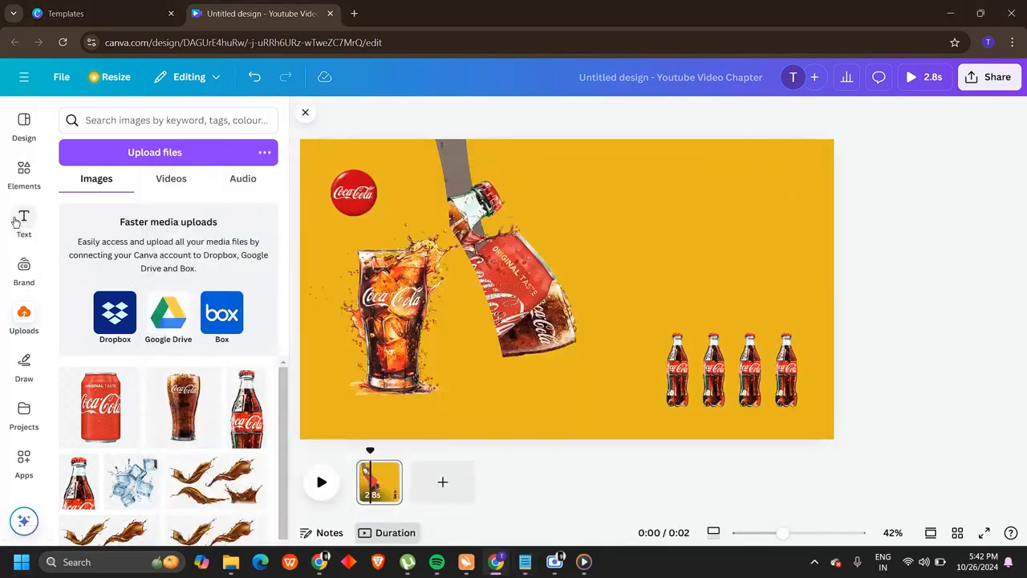
left_click(23, 218)
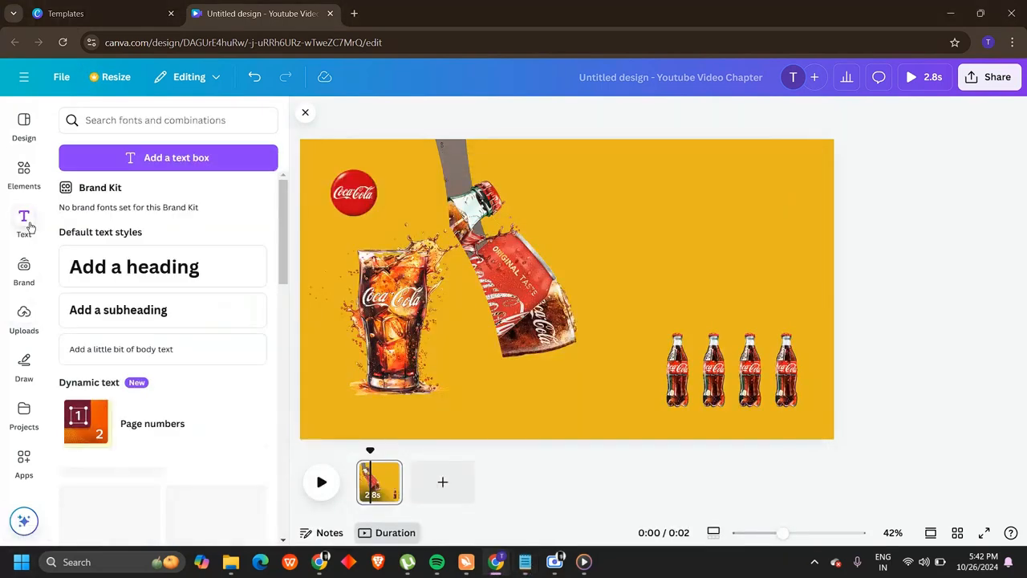
left_click(134, 269)
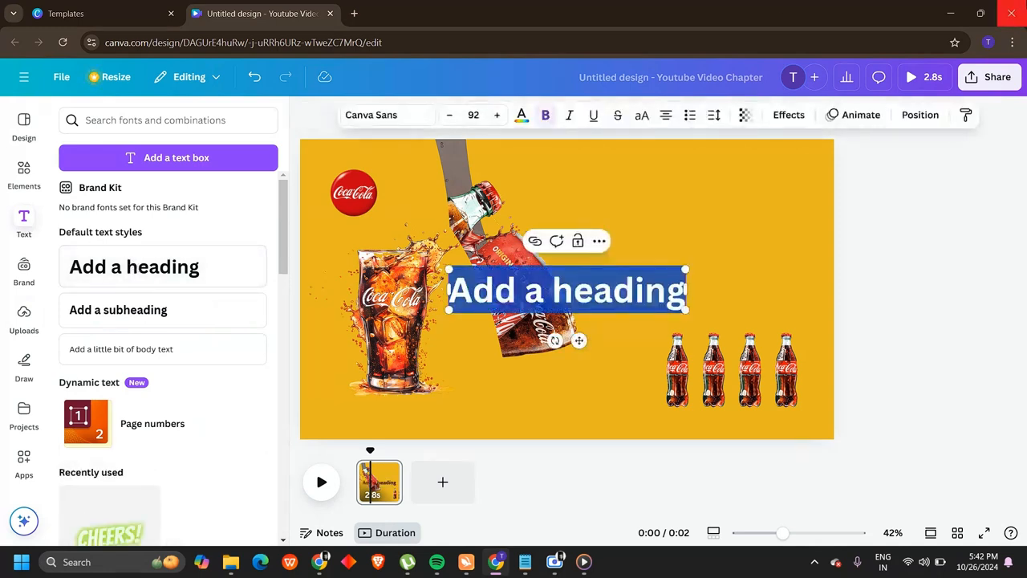
Step: Replace the heading with the two lines copied from Notepad: "OPEN A COCA OPEN HAPPINESS" and "ENJOY THE REAL TESTE"
key("alt+Tab")
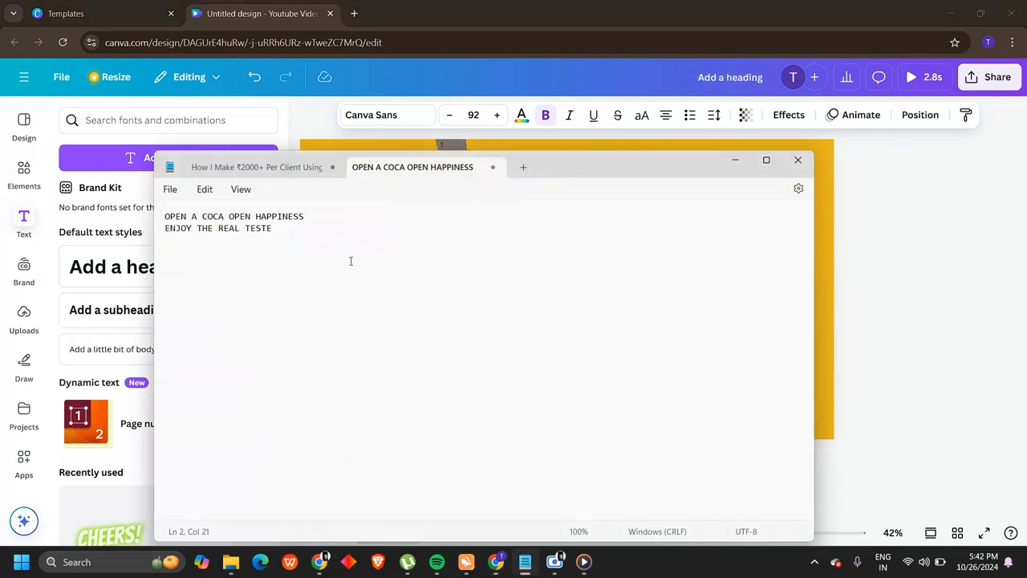
left_click_drag(165, 216, 275, 231)
key("ctrl+c")
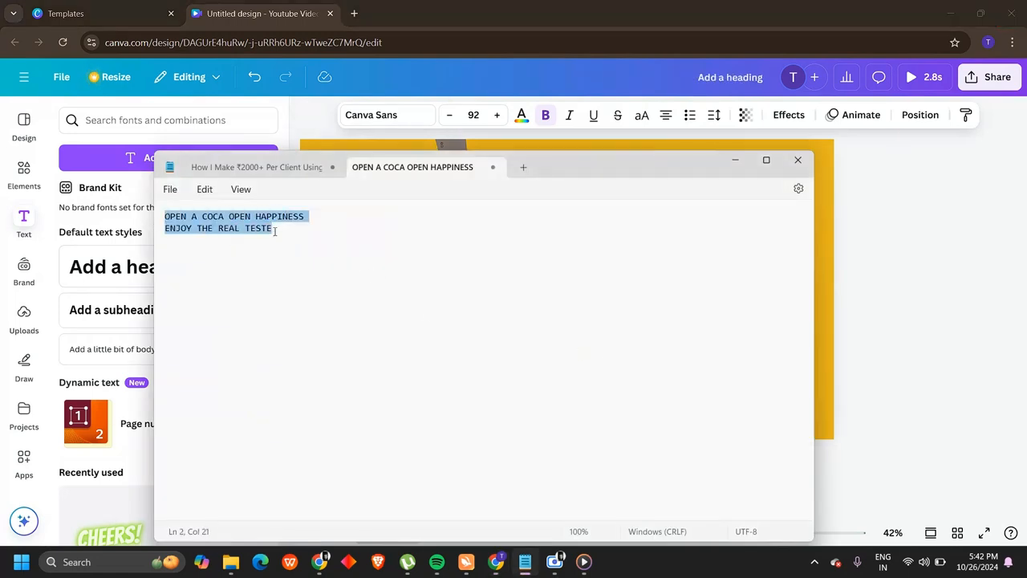
key("alt+Tab")
double_click(606, 292)
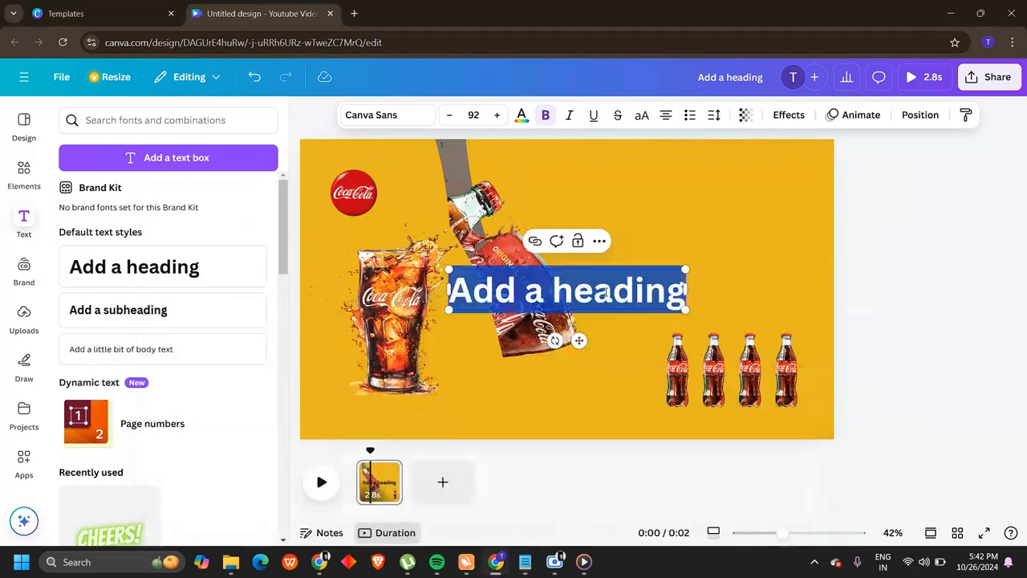
key("ctrl+v")
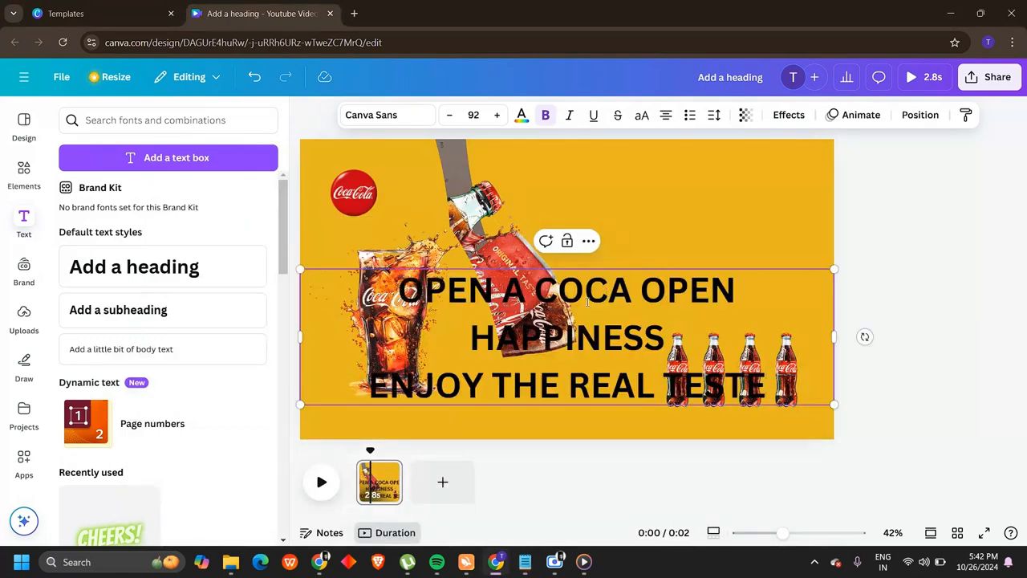
Step: Move the slogan up and to the right, and set its font to Times New Roman
left_click(957, 194)
left_click_drag(671, 314, 757, 216)
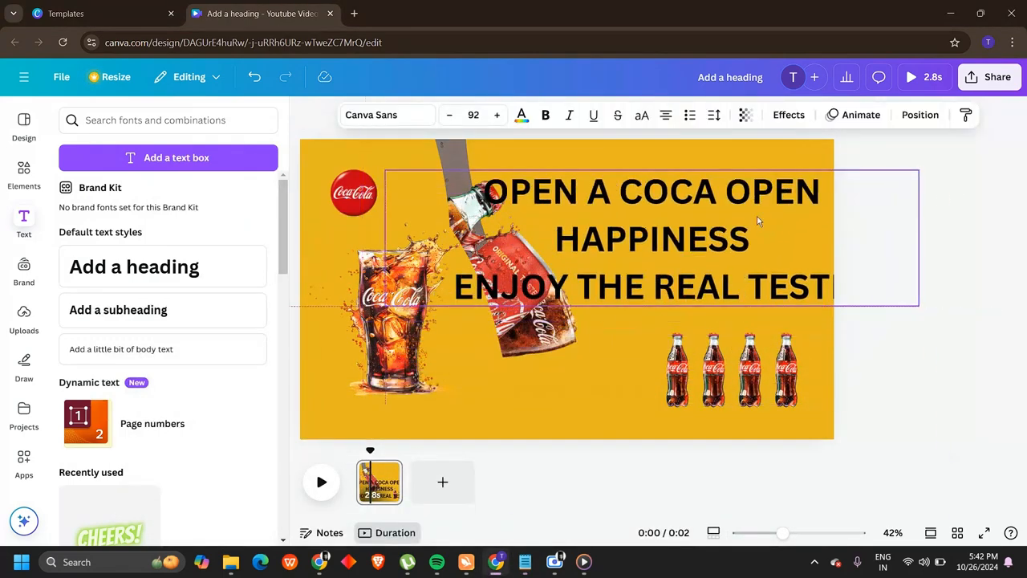
left_click(385, 115)
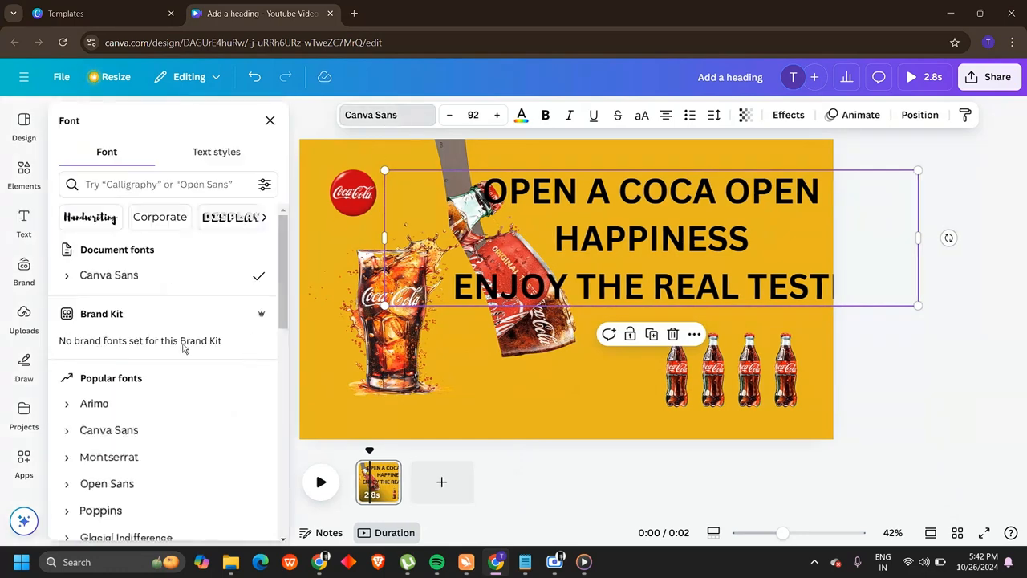
scroll(148, 445, "down", 5)
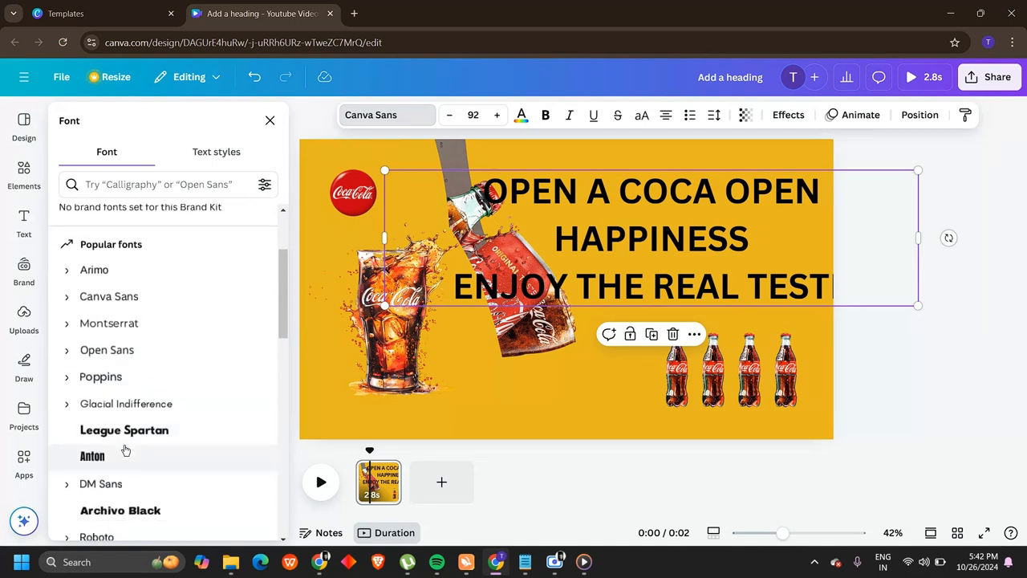
scroll(163, 454, "down", 5)
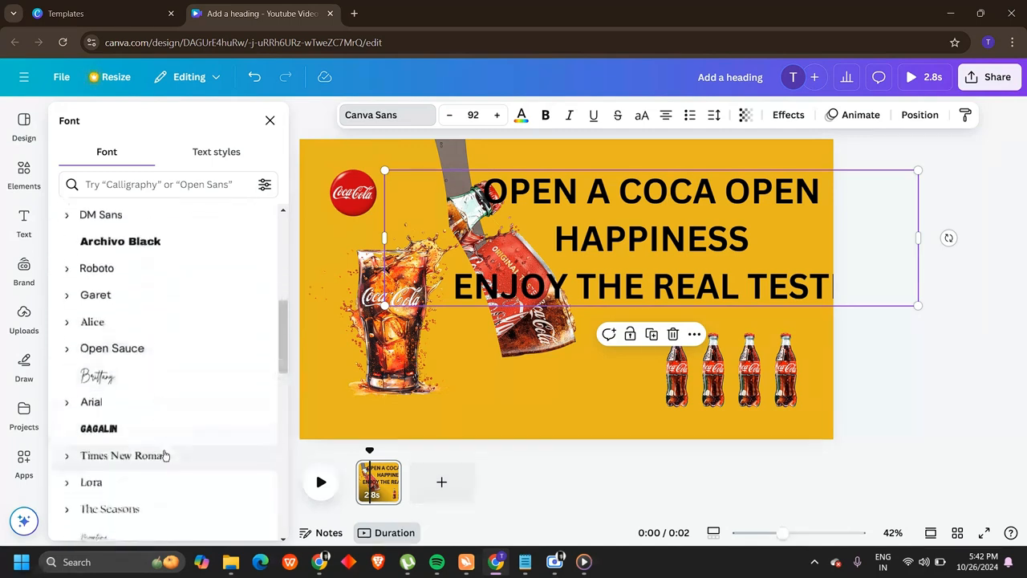
left_click(140, 391)
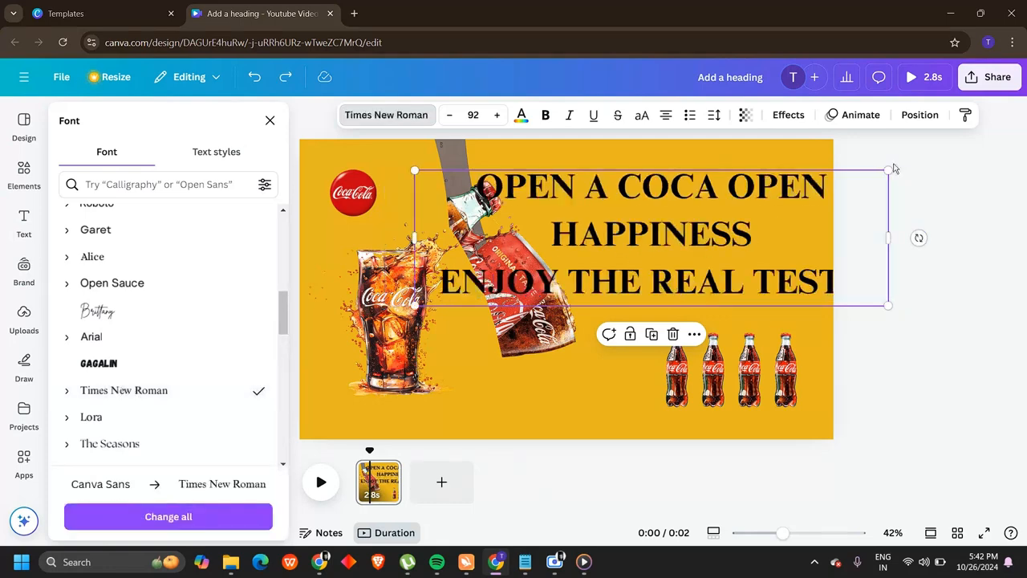
Step: Scale the slogan down to a font size of about 43.6 and place it above the four bottles
left_click_drag(888, 171, 805, 228)
left_click(862, 252)
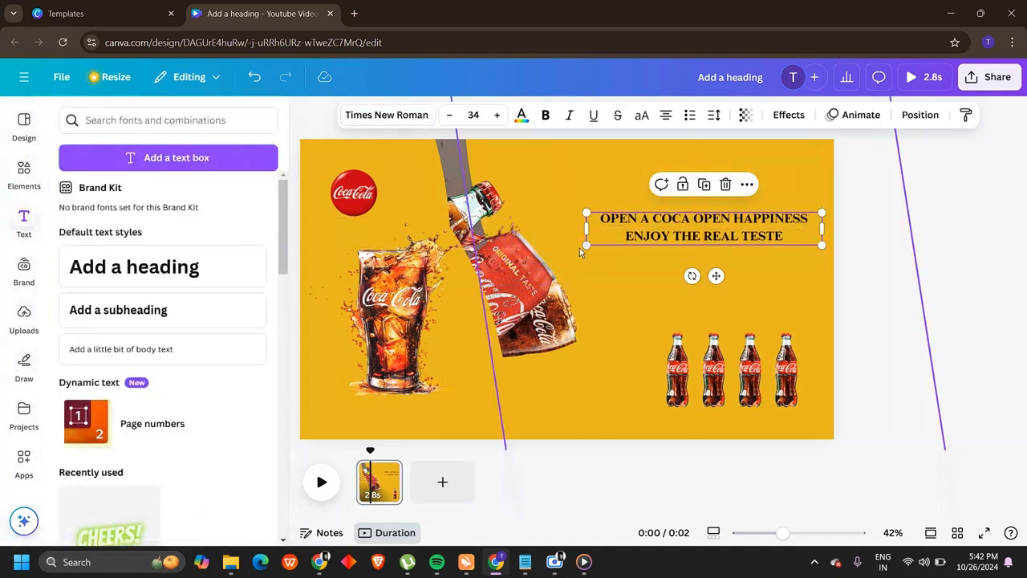
left_click_drag(586, 245, 526, 251)
left_click(859, 215)
left_click_drag(747, 233, 766, 233)
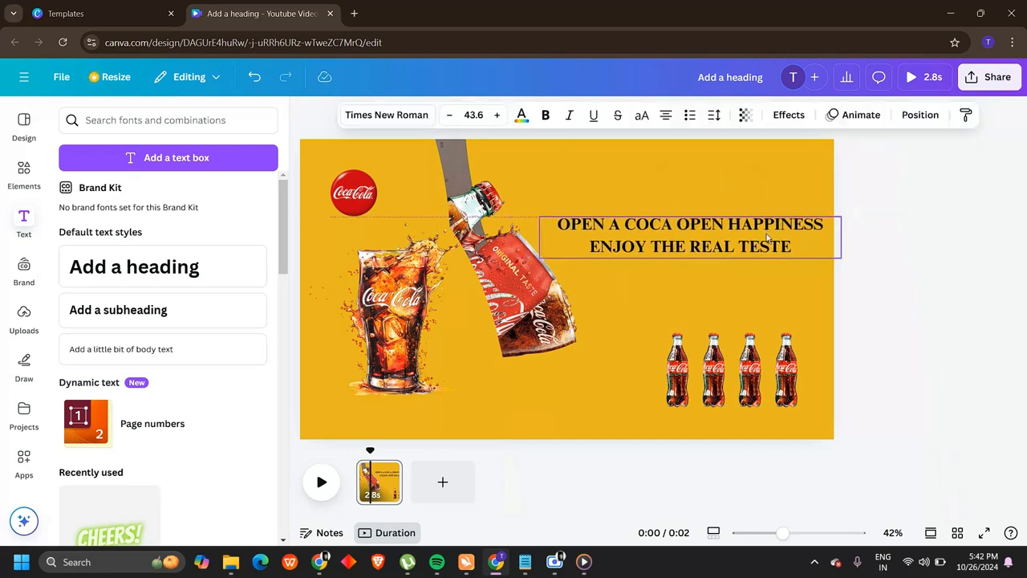
Step: Enlarge the group of four bottles to nearly the slogan's width and center it beneath the slogan
left_click(752, 404)
left_click_drag(664, 330, 617, 290)
left_click_drag(723, 375, 707, 375)
left_click(908, 326)
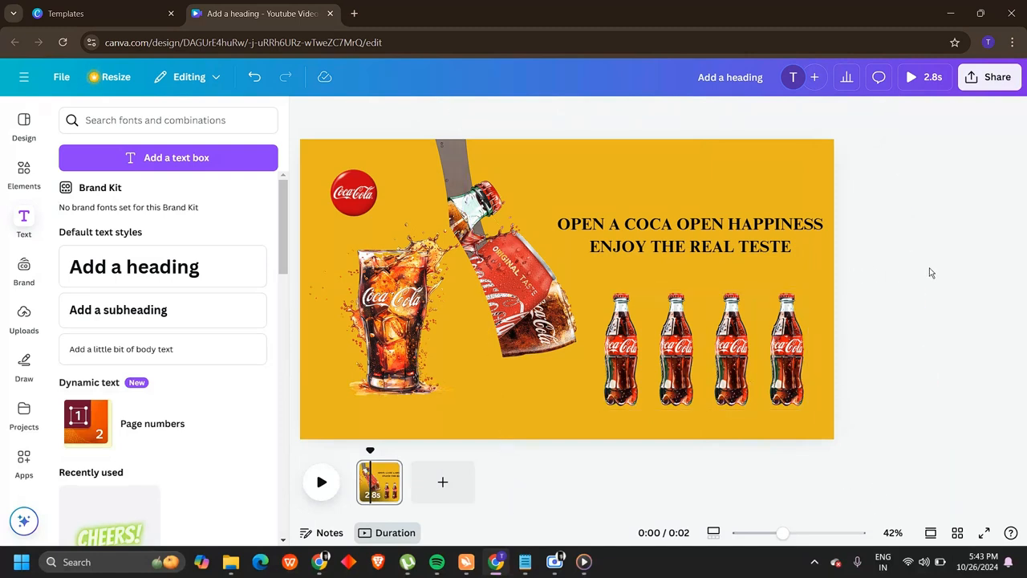
Step: Duplicate the first page to make a second page
mouse_move(373, 489)
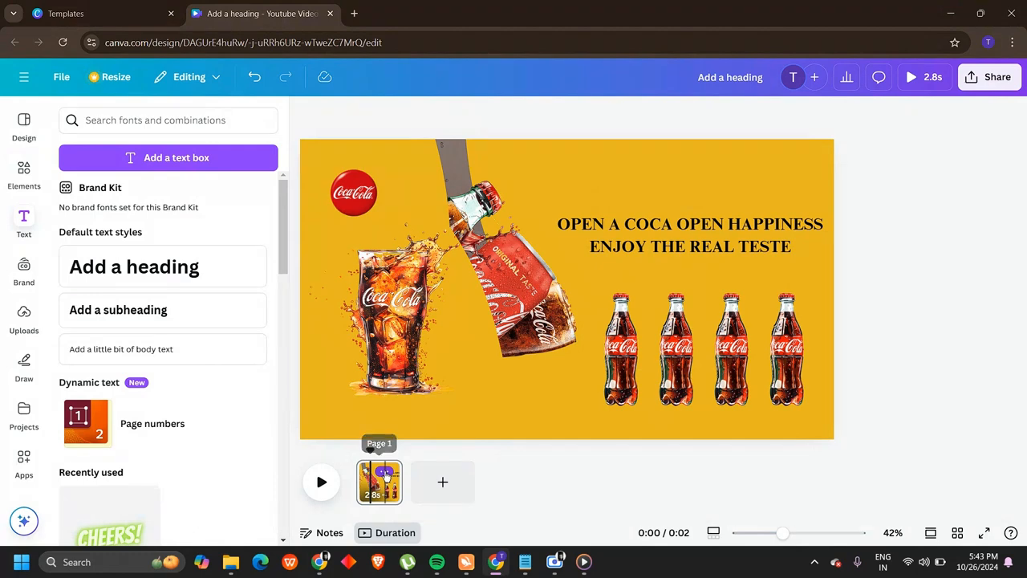
left_click(385, 474)
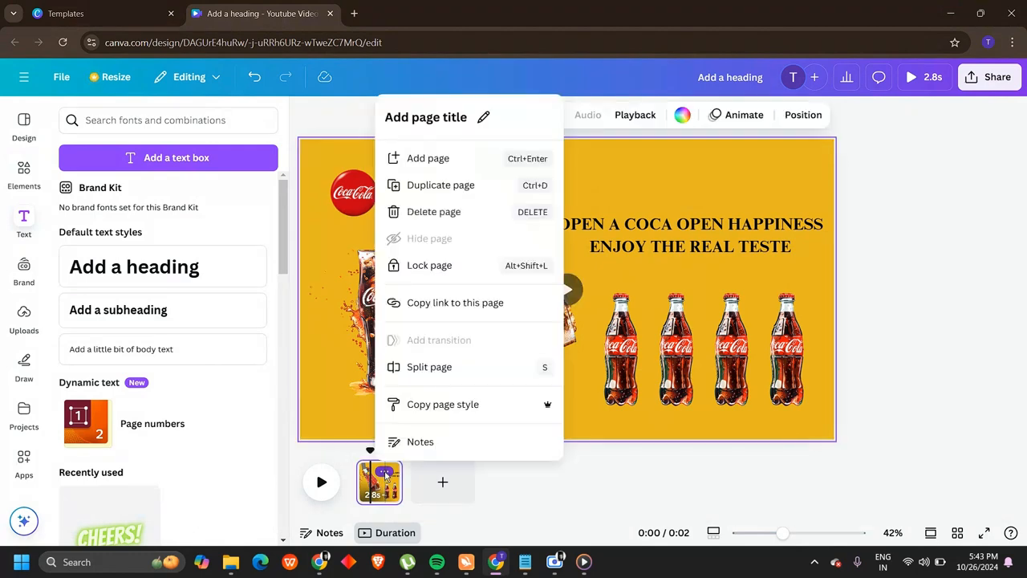
left_click(422, 192)
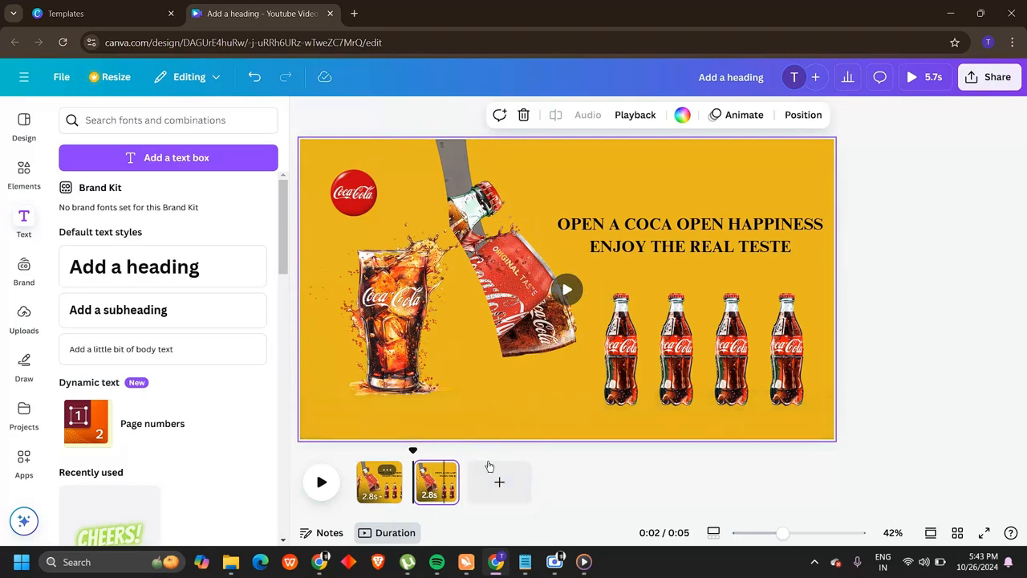
Step: On the second page, shrink the slogan slightly and rotate it so that it reads vertically downward
left_click(652, 244)
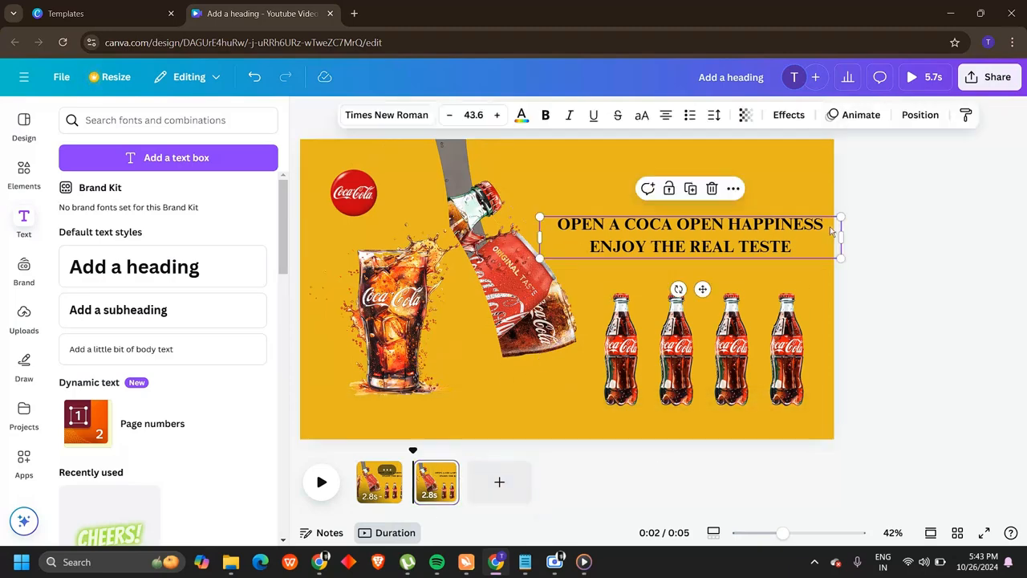
left_click_drag(840, 217, 822, 219)
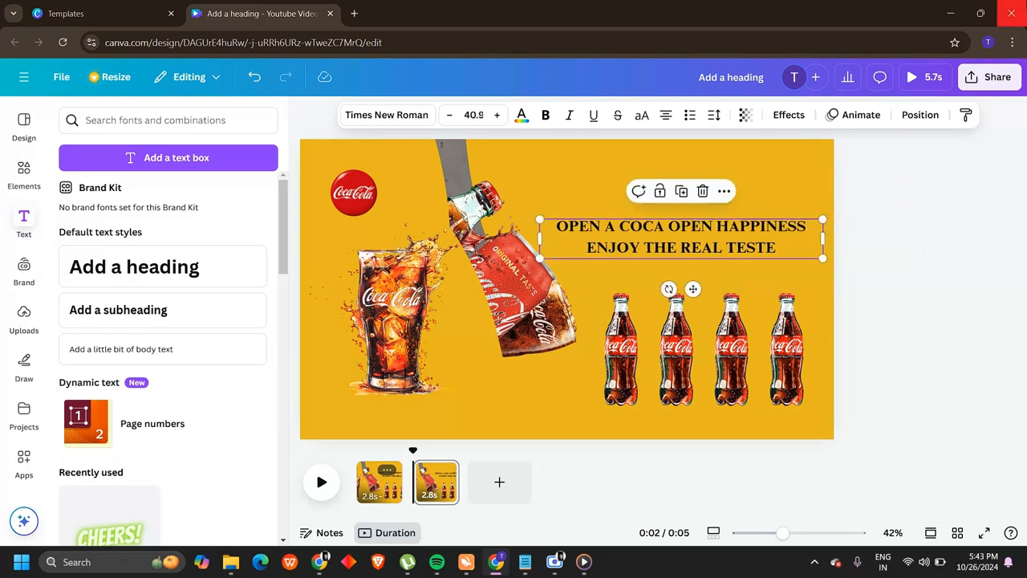
left_click_drag(668, 289, 562, 287)
left_click_drag(522, 232, 533, 229)
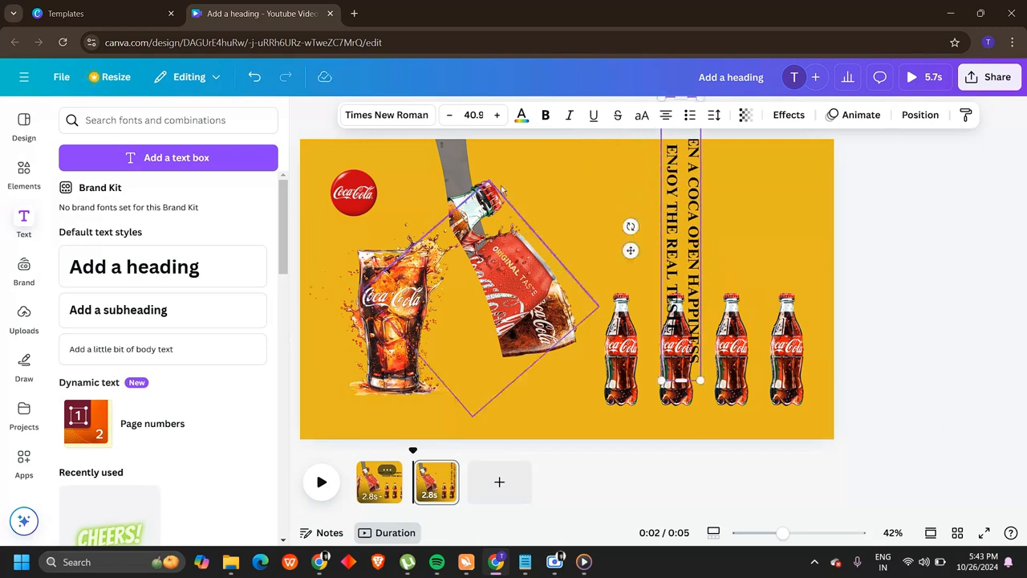
Step: Set the vertical slogan's font size to 30, scale it further to about 21.3, and place it near the page's right edge
left_click(471, 116)
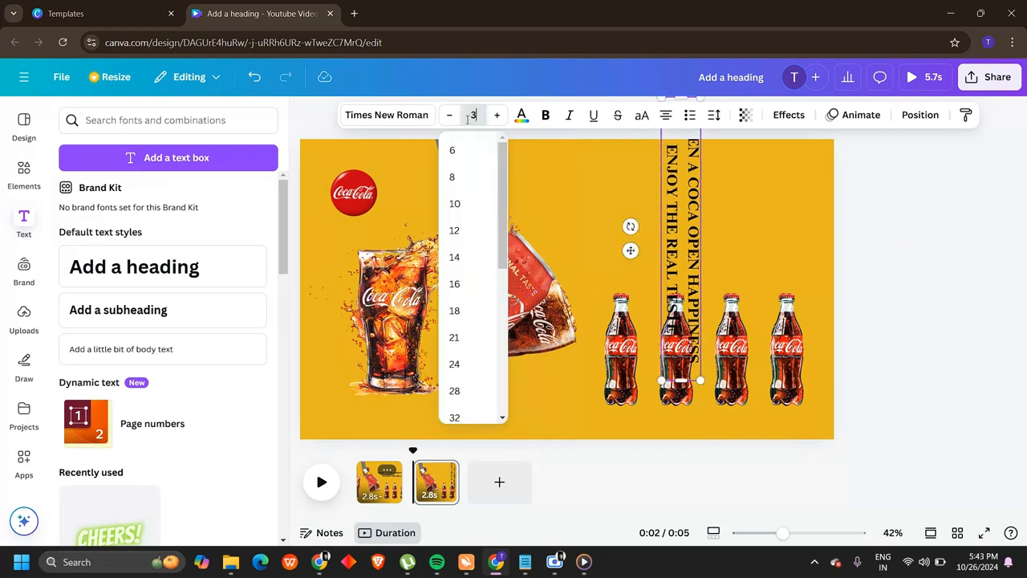
key("Return")
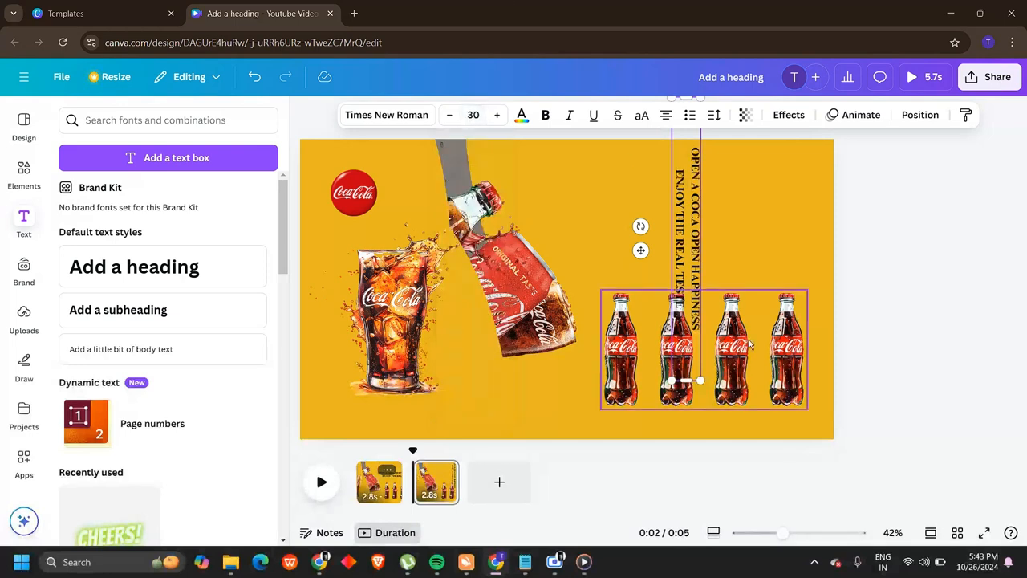
left_click_drag(699, 382, 758, 279)
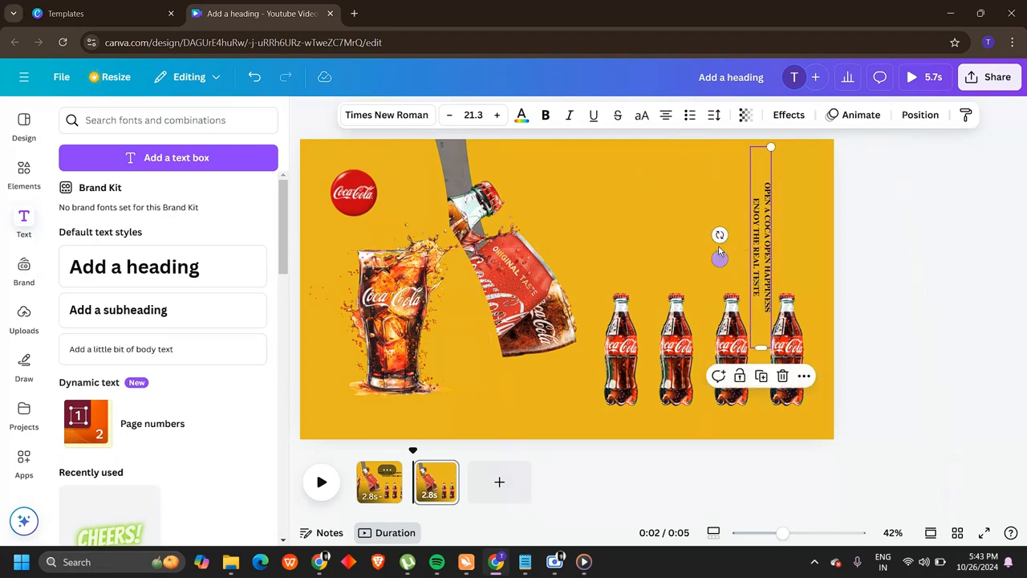
left_click_drag(719, 234, 738, 247)
left_click(865, 244)
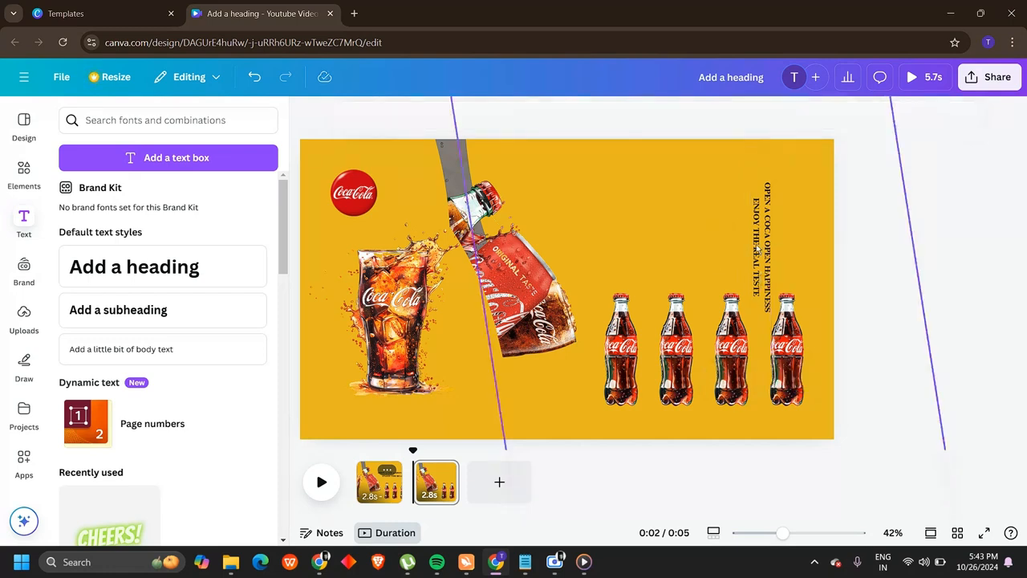
Step: Shrink the group of four bottles to about half its size and place it just below the vertical slogan
left_click(756, 250)
left_click(705, 341)
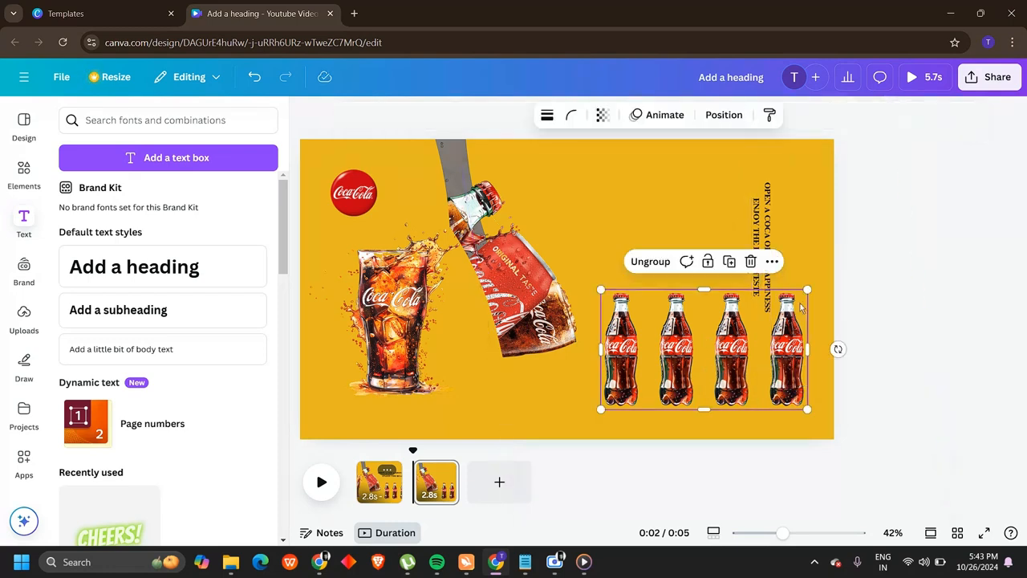
left_click_drag(805, 291, 701, 356)
left_click_drag(644, 382, 733, 375)
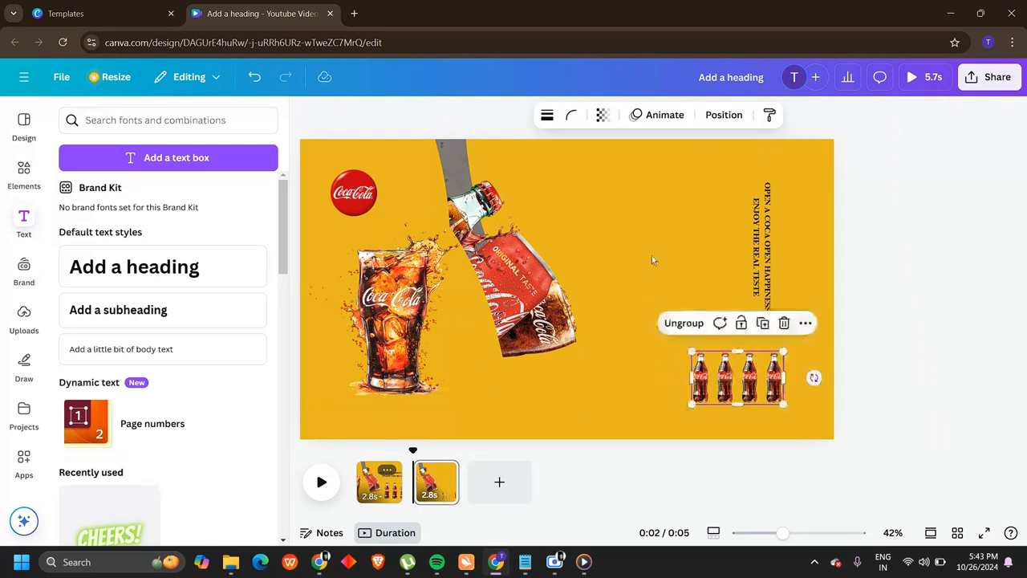
Step: Move the right yellow shape to the right to expose the gray backdrop, and shift the splashing bottle into the gap
left_click(610, 221)
left_click_drag(597, 233, 783, 229)
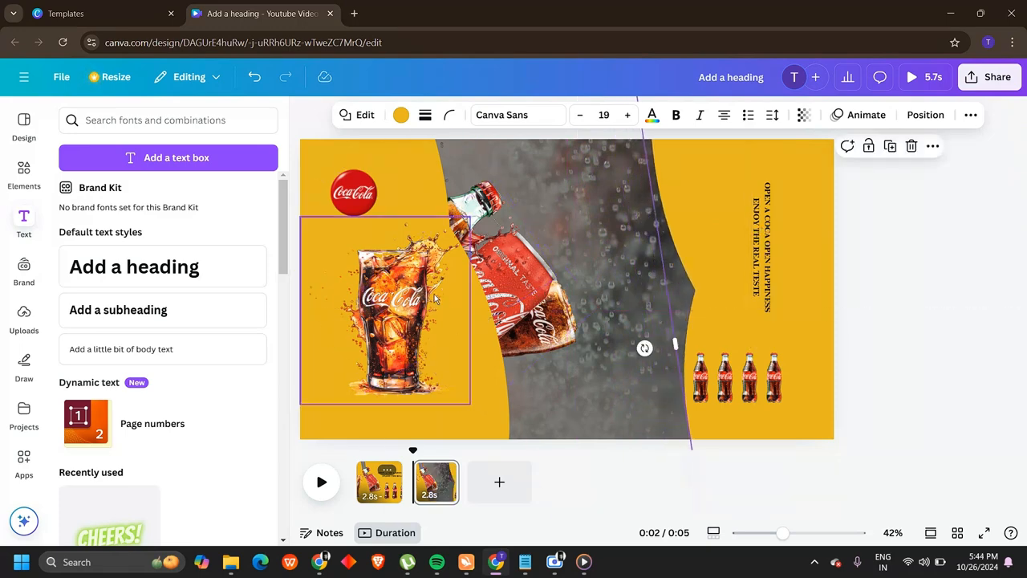
left_click(473, 215)
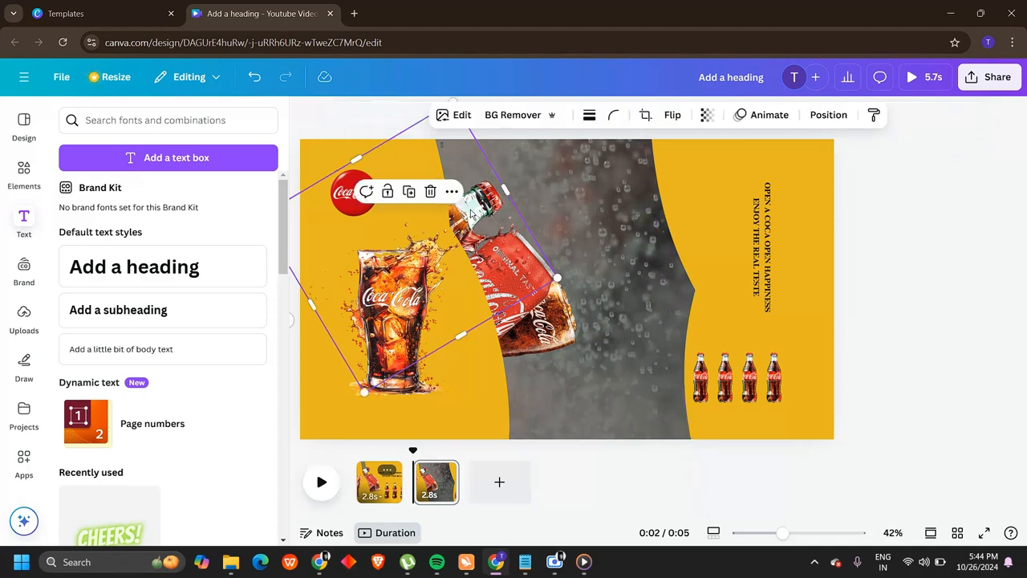
left_click_drag(476, 231, 573, 204)
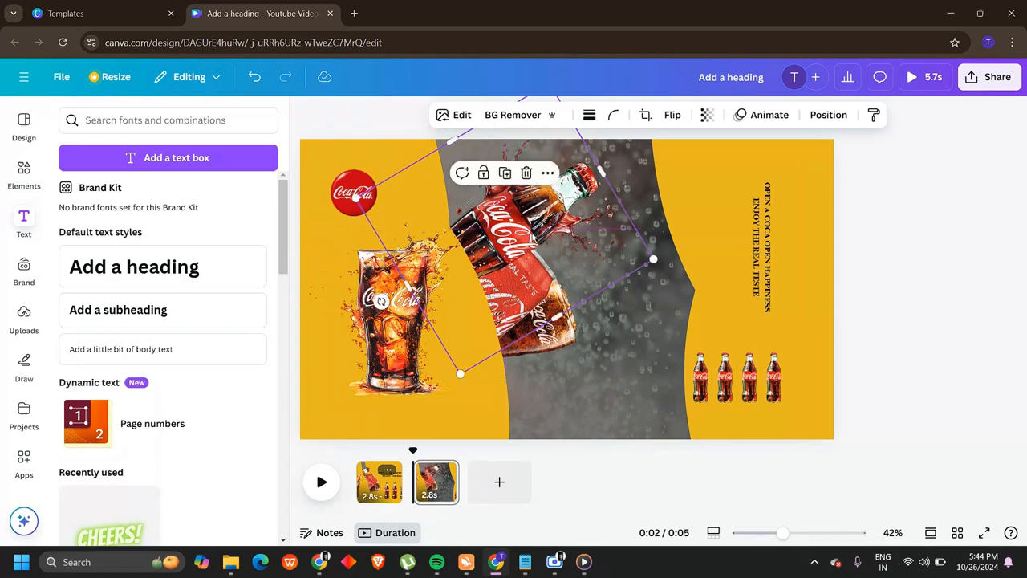
Step: Turn the plain Coca-Cola glass upright and place it in the lower part of the gap, near the right yellow shape
left_click_drag(572, 351, 619, 374)
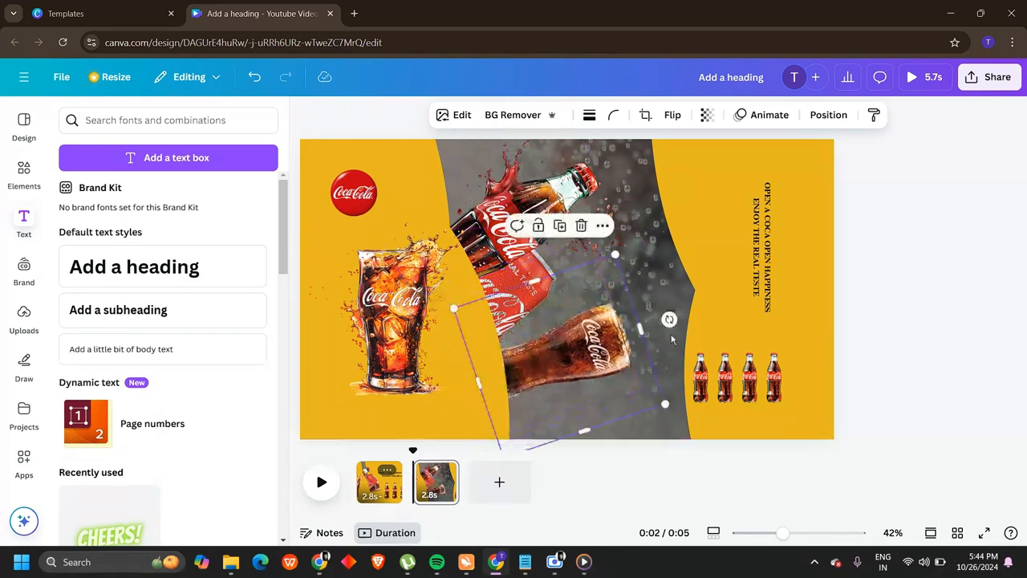
left_click_drag(670, 320, 681, 381)
left_click_drag(569, 346, 564, 345)
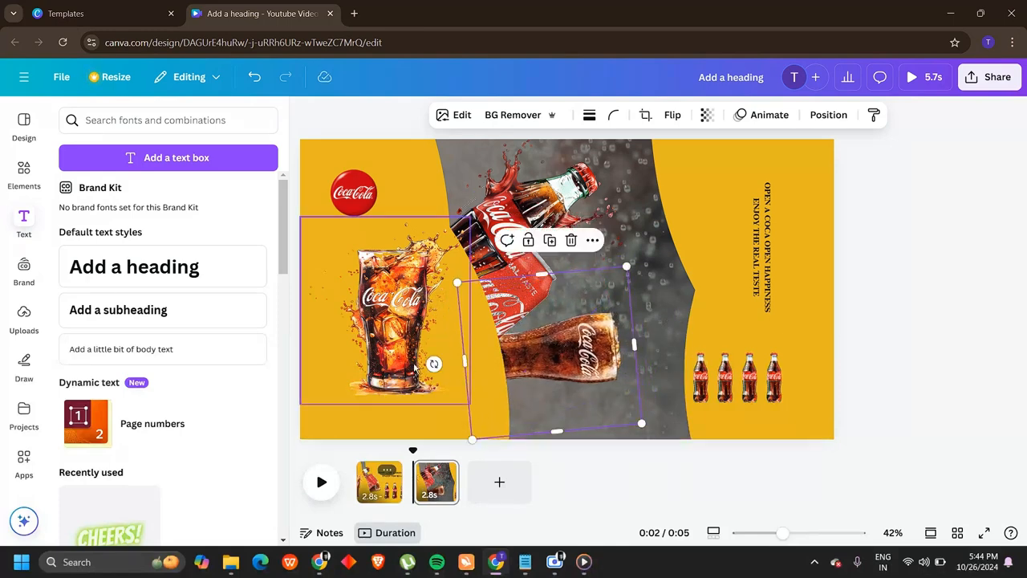
left_click_drag(433, 363, 552, 439)
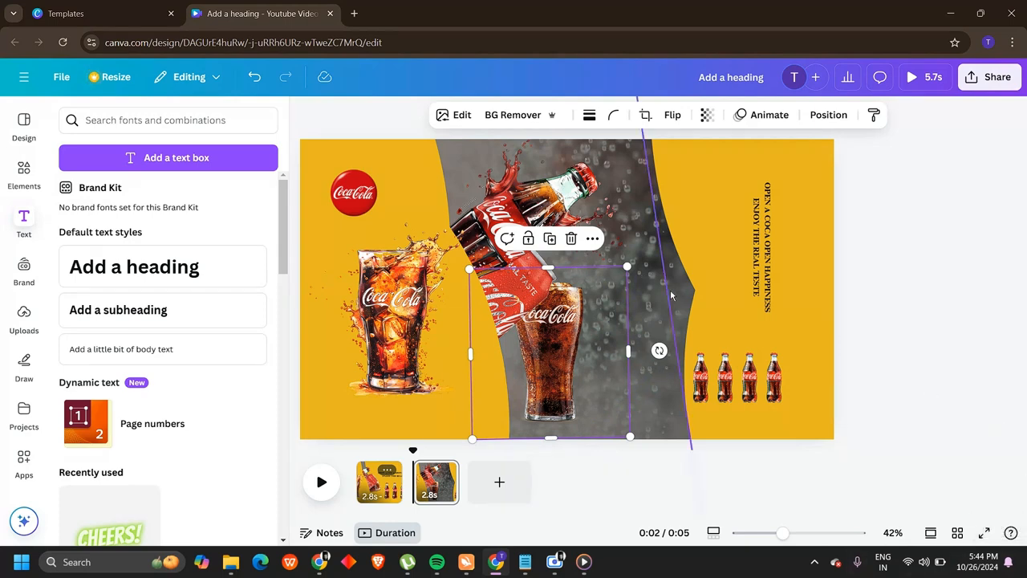
left_click_drag(578, 370, 625, 367)
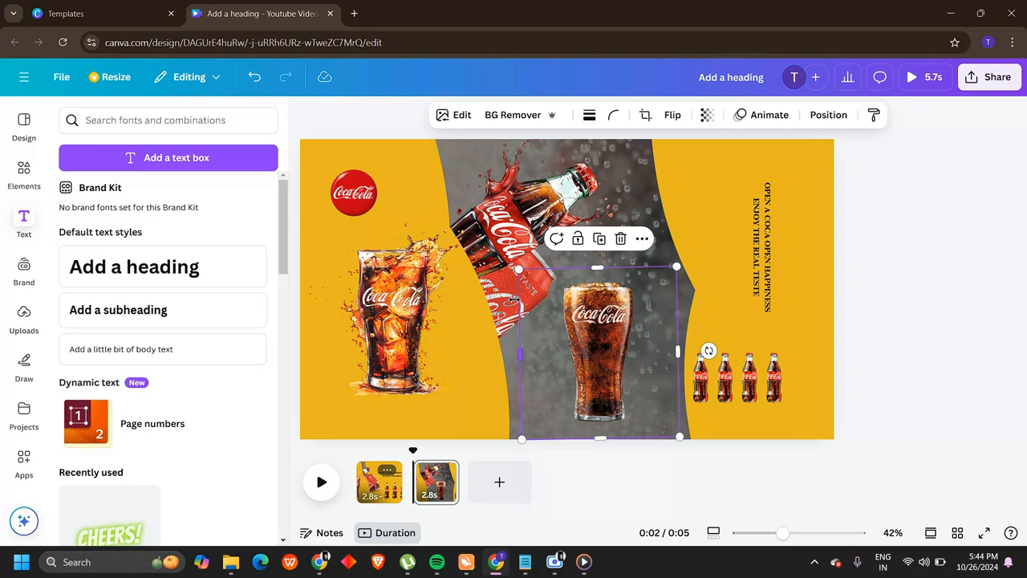
Step: Move and rotate the red can to lie nearly horizontal in the gray gap, and layer it behind the plain glass
left_click(829, 120)
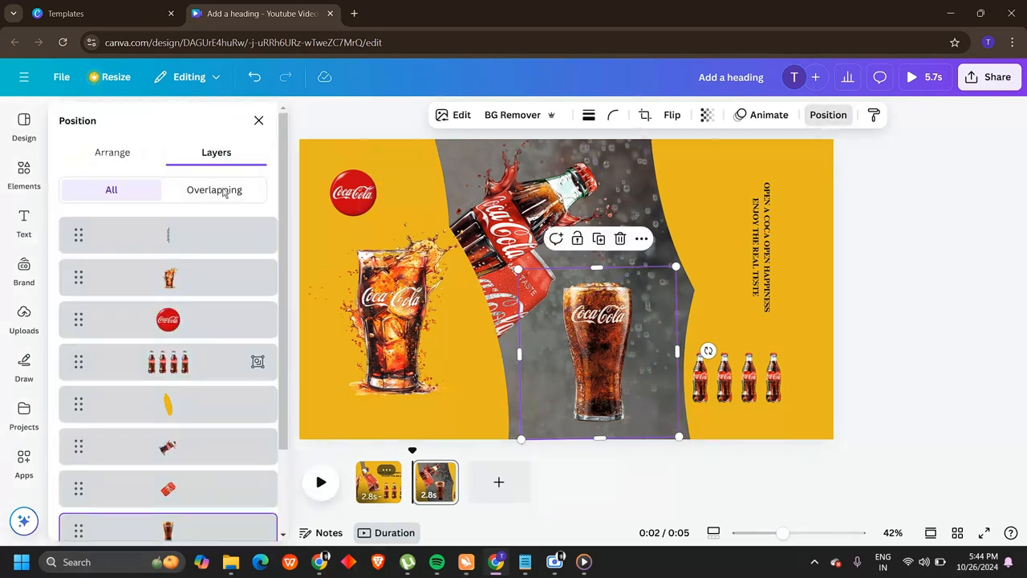
left_click(212, 486)
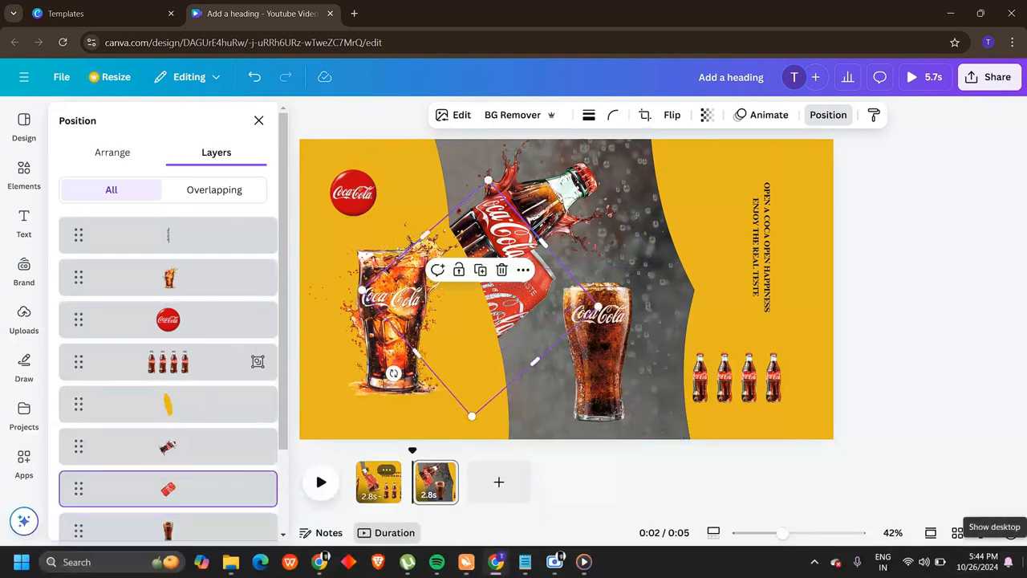
left_click_drag(541, 344, 594, 345)
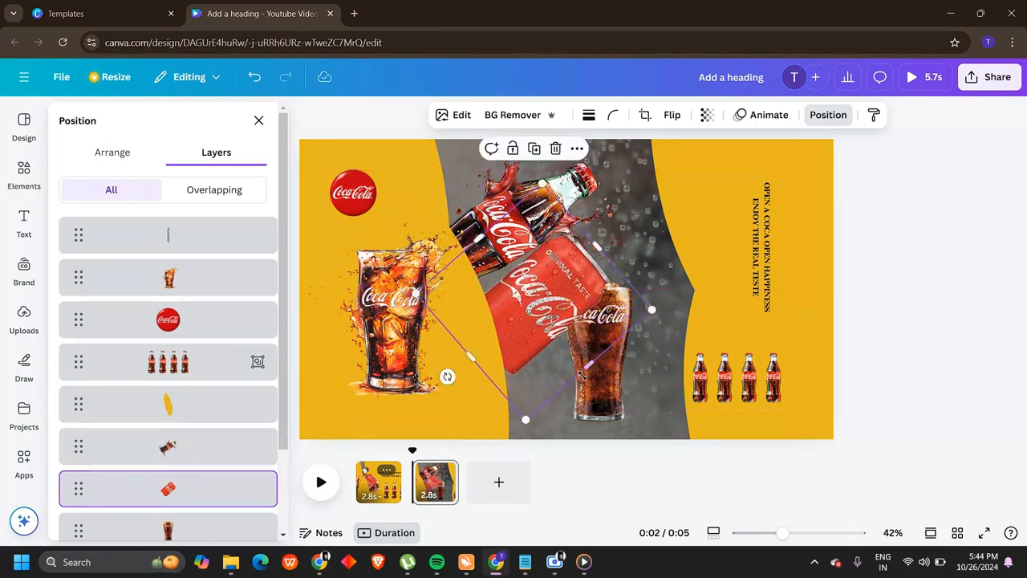
left_click_drag(447, 376, 350, 350)
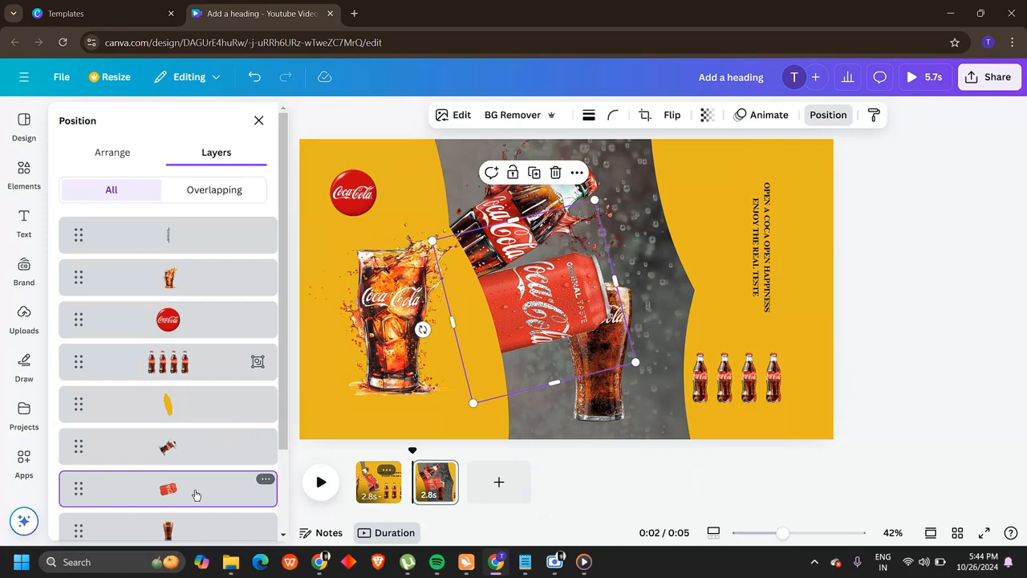
scroll(197, 491, "down", 1)
left_click_drag(161, 418, 157, 456)
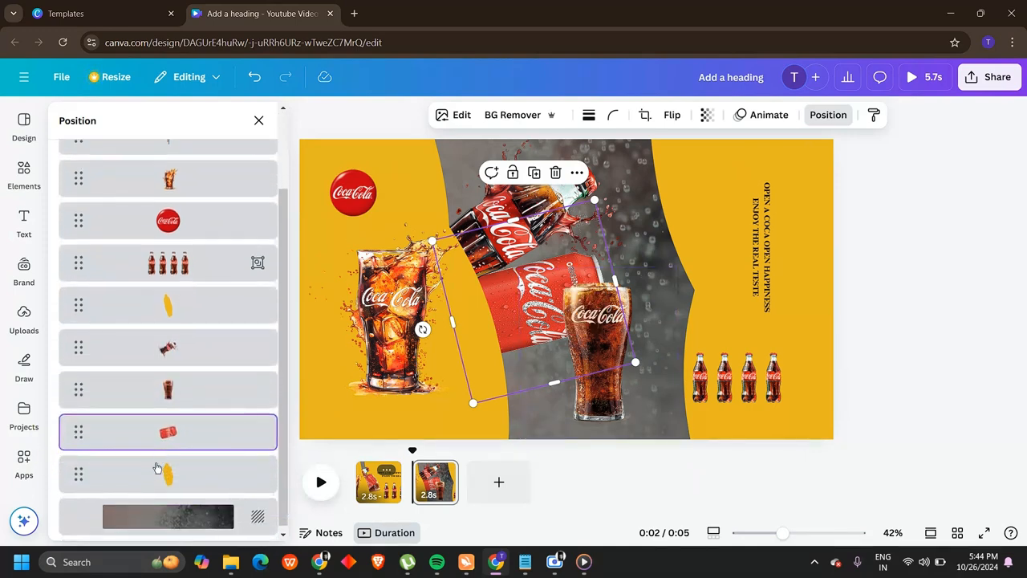
Step: Add the uploaded ice cubes with cola splash image to the second page and remove its background
left_click(24, 223)
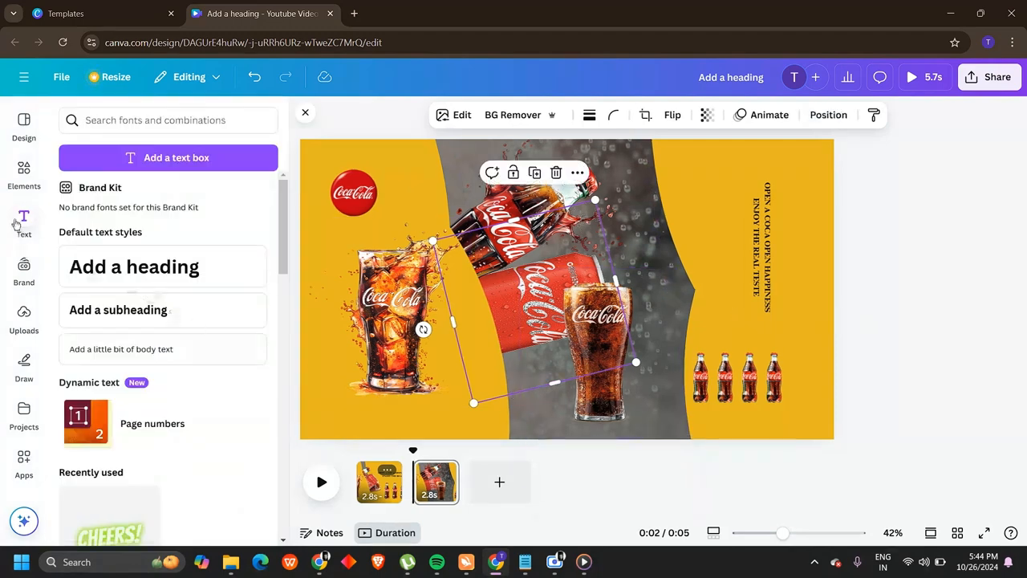
left_click(25, 322)
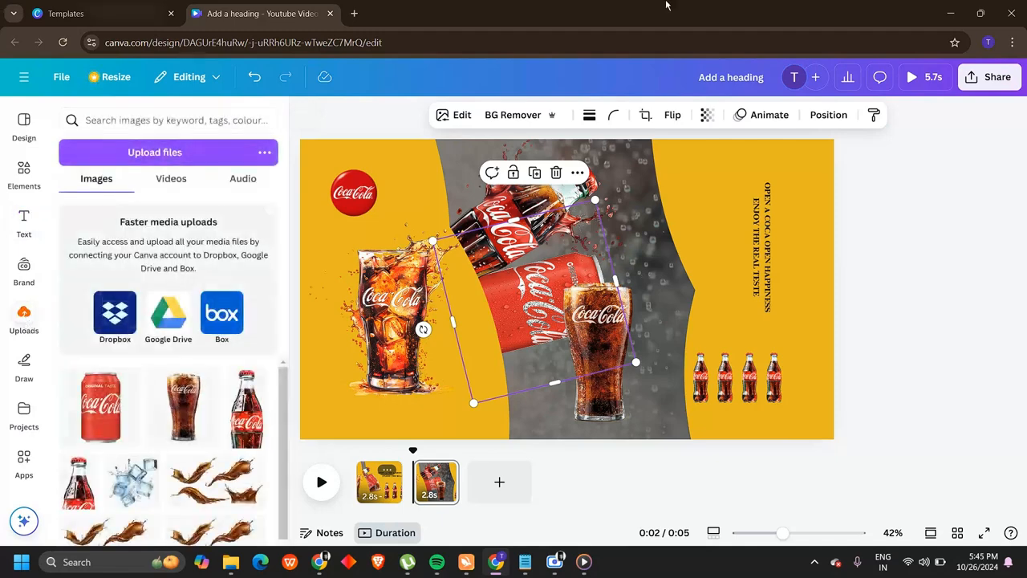
scroll(124, 471, "down", 2)
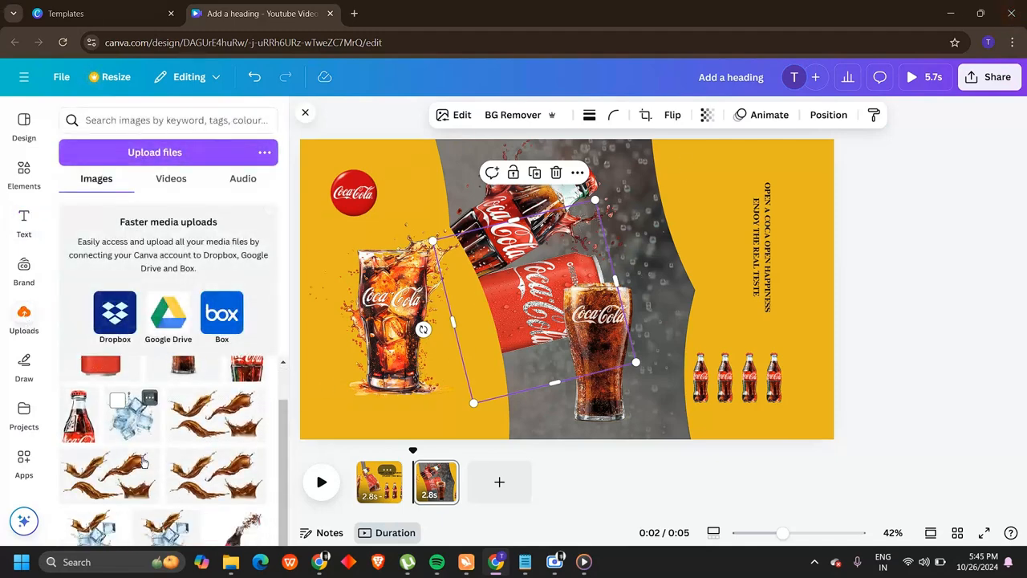
left_click(102, 477)
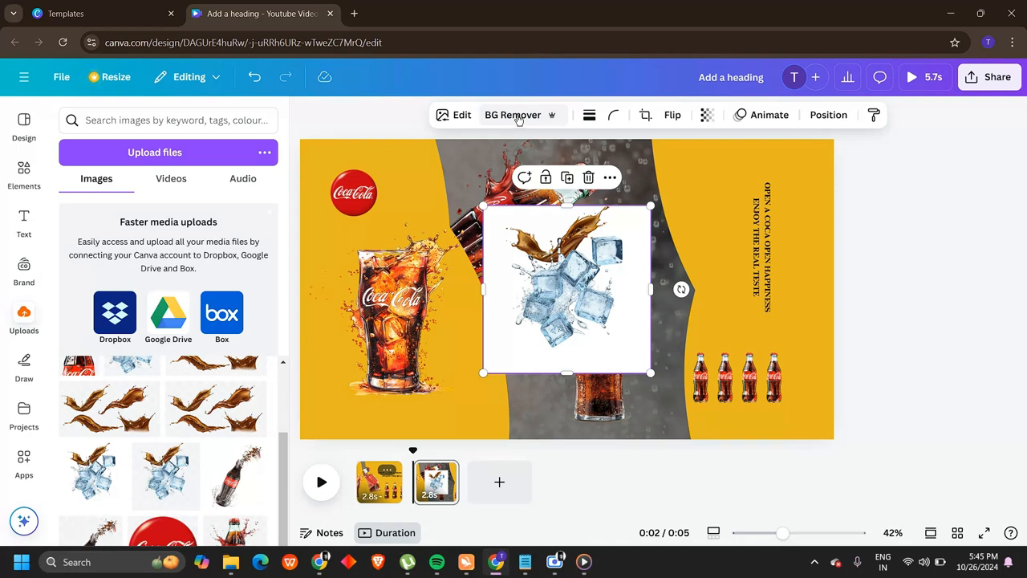
left_click(517, 117)
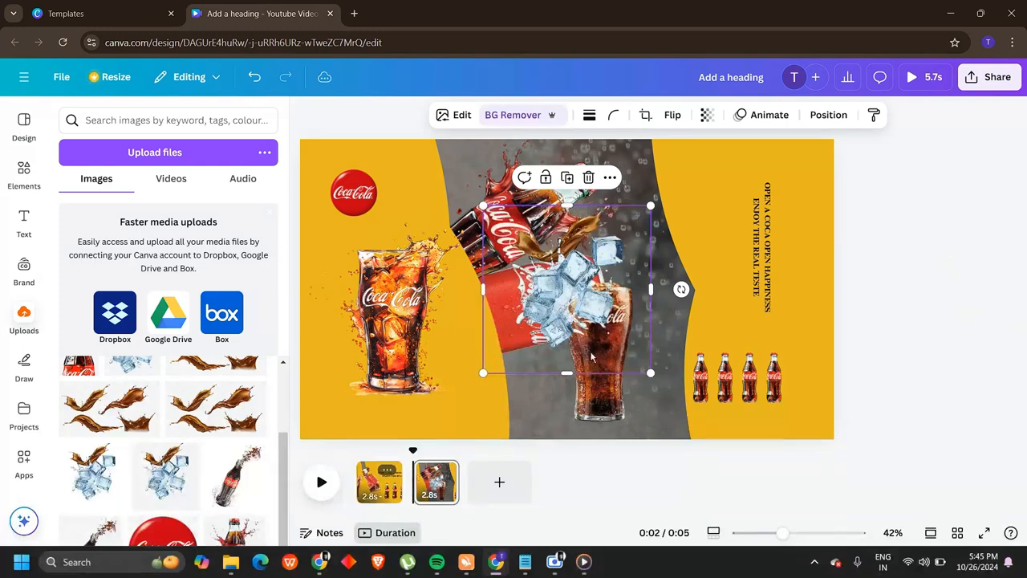
Step: Enlarge the ice splash image around the base of the plain glass and layer it behind the glass
left_click_drag(589, 313, 625, 423)
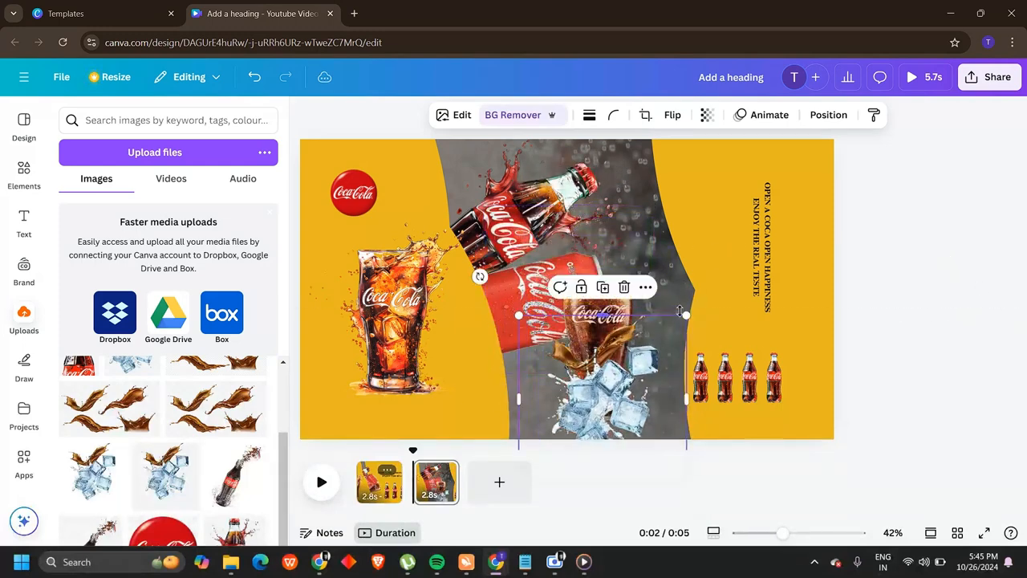
left_click_drag(686, 316, 740, 307)
mouse_move(630, 389)
left_mouse_down()
mouse_move(615, 386)
mouse_move(627, 386)
left_mouse_up()
left_click_drag(728, 289, 770, 279)
left_click_drag(667, 367, 647, 418)
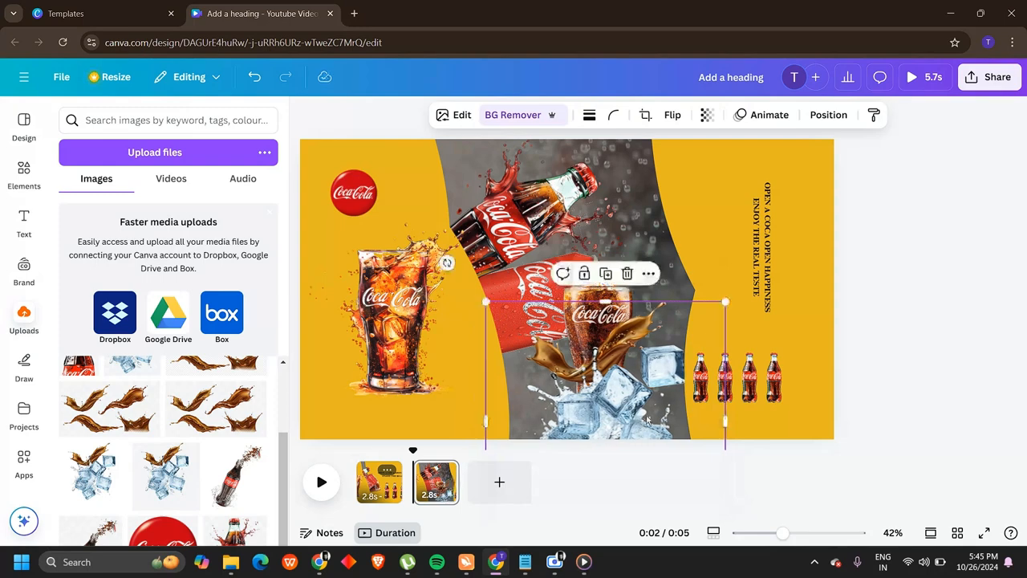
left_click(830, 117)
left_click_drag(162, 275, 172, 414)
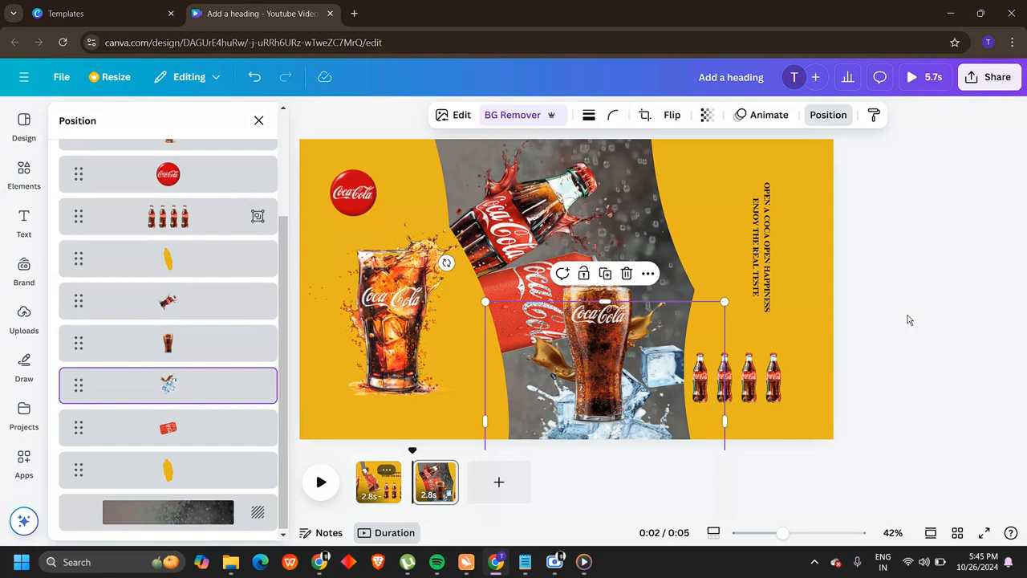
Step: Preview the two-page video from the first page
left_click(875, 299)
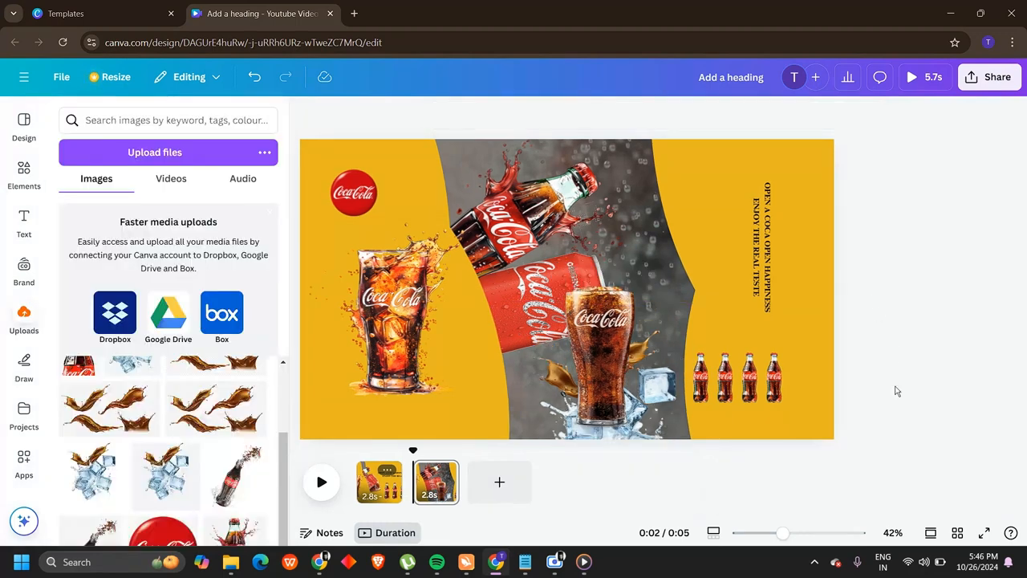
left_click(363, 467)
left_click(321, 485)
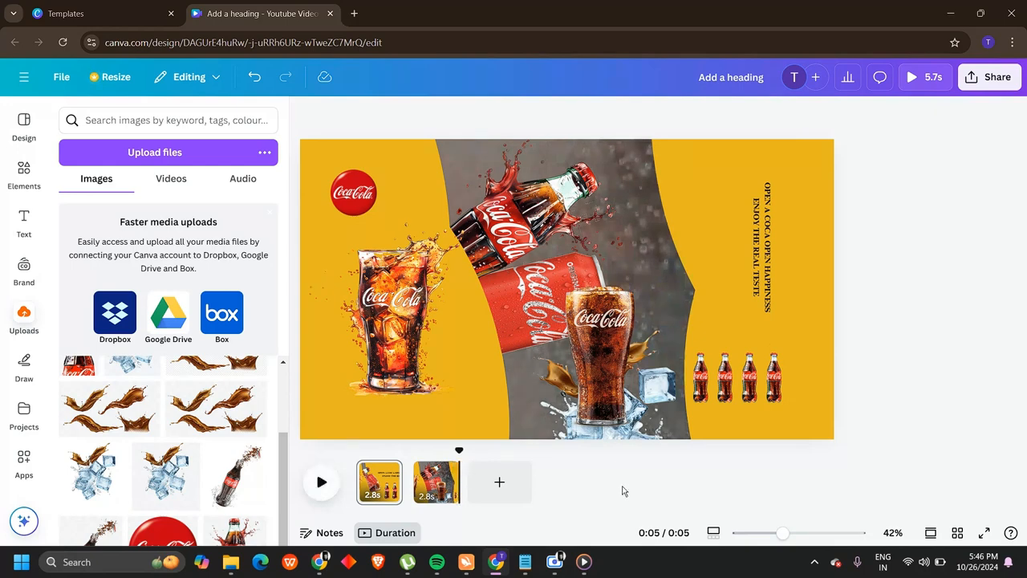
Step: Add a Match & Move transition between the first and second pages
left_click(434, 479)
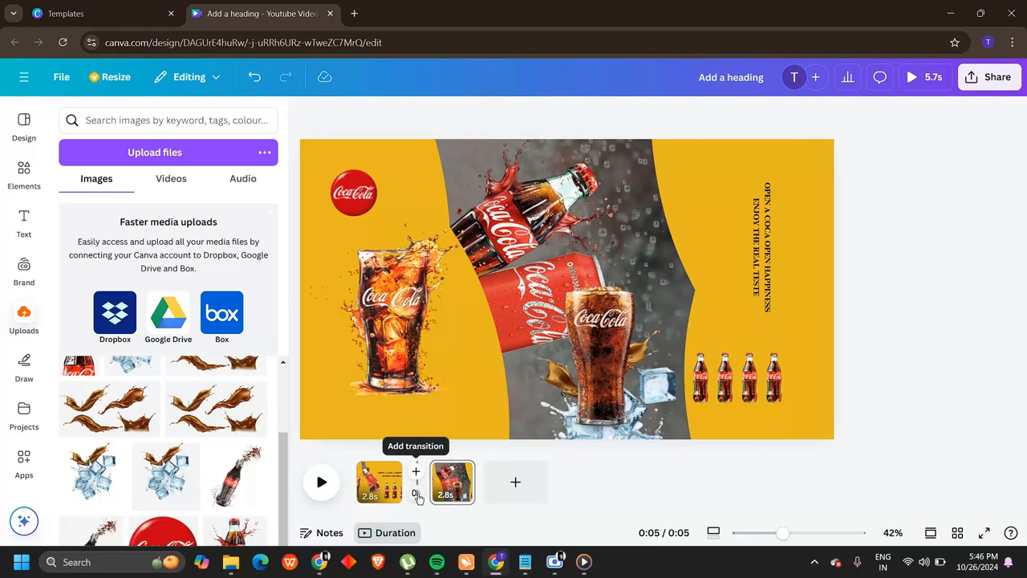
left_click(416, 491)
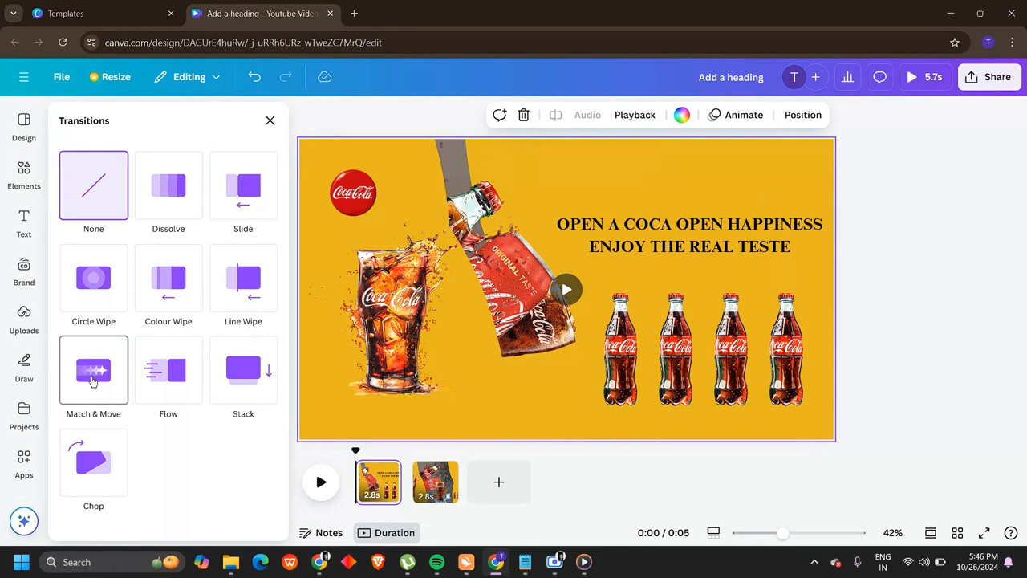
left_click(92, 382)
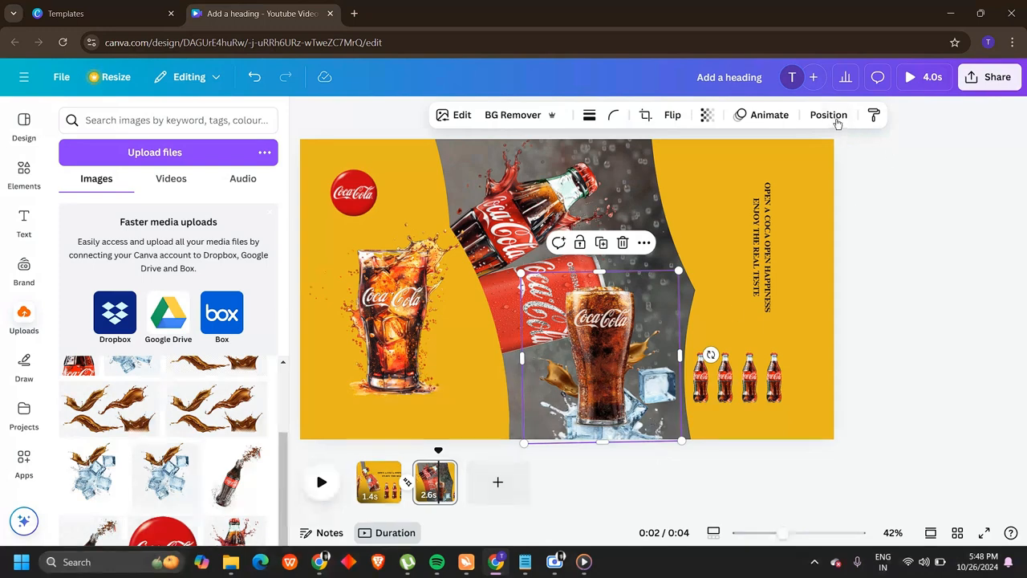
Step: Apply the Photo Rise animation to the ice splash image on the second page and preview the video
left_click(831, 116)
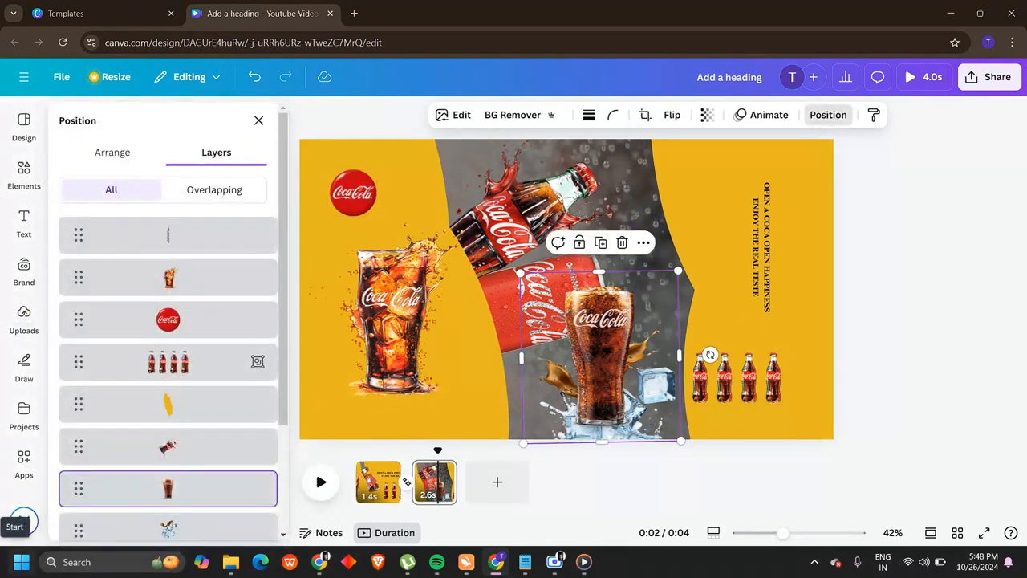
scroll(151, 431, "down", 3)
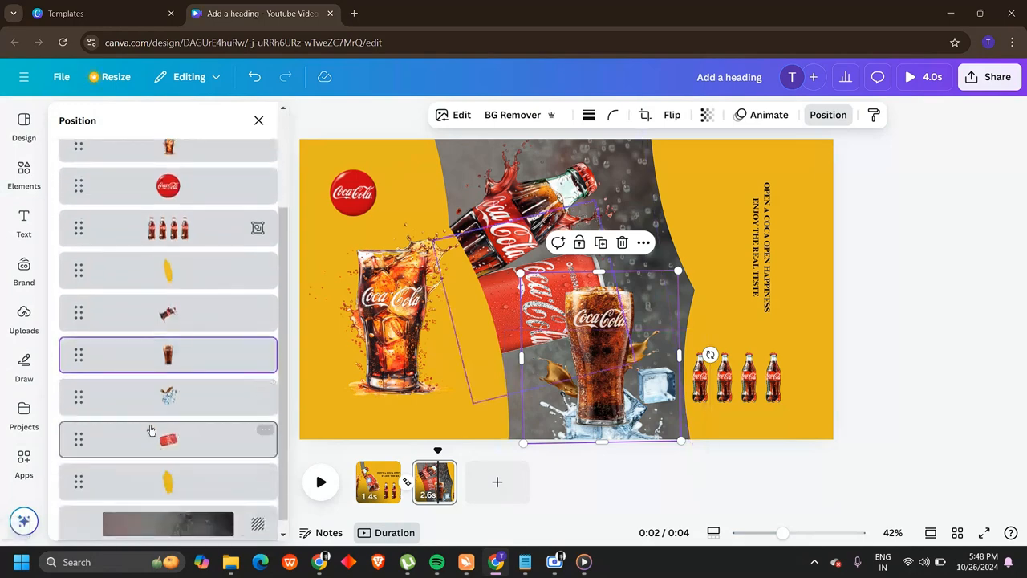
left_click(152, 402)
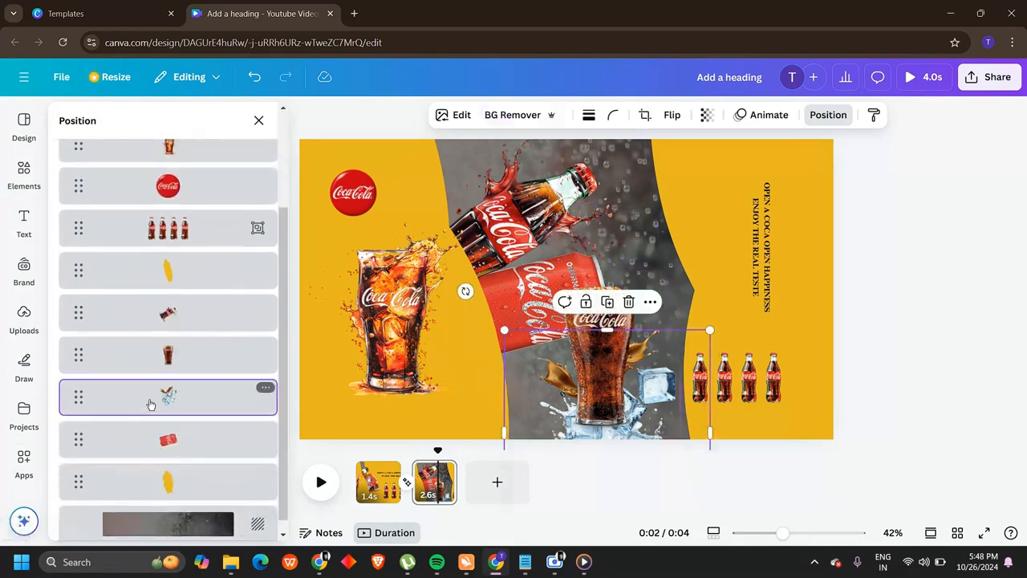
left_click(769, 118)
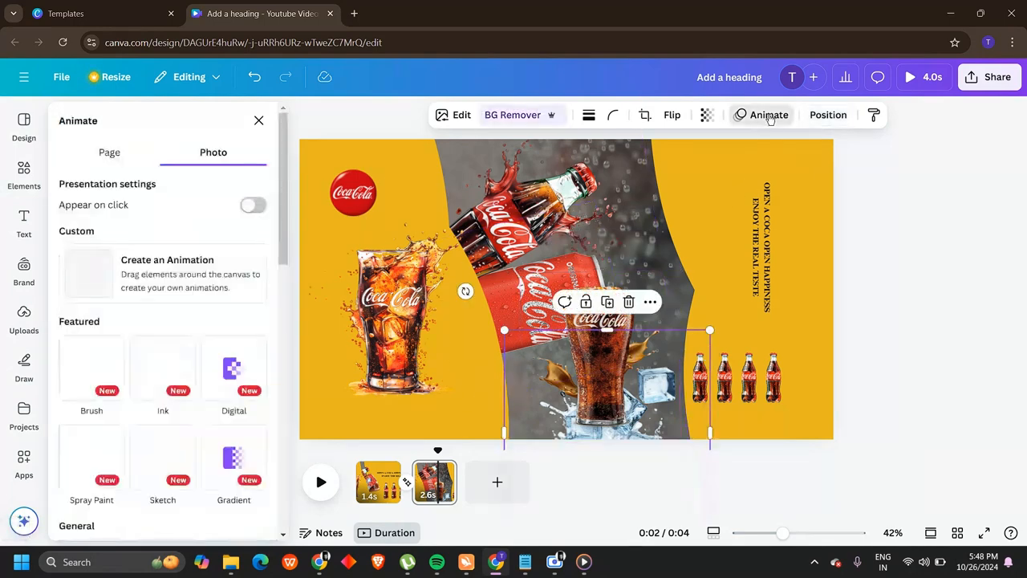
scroll(176, 329, "down", 1)
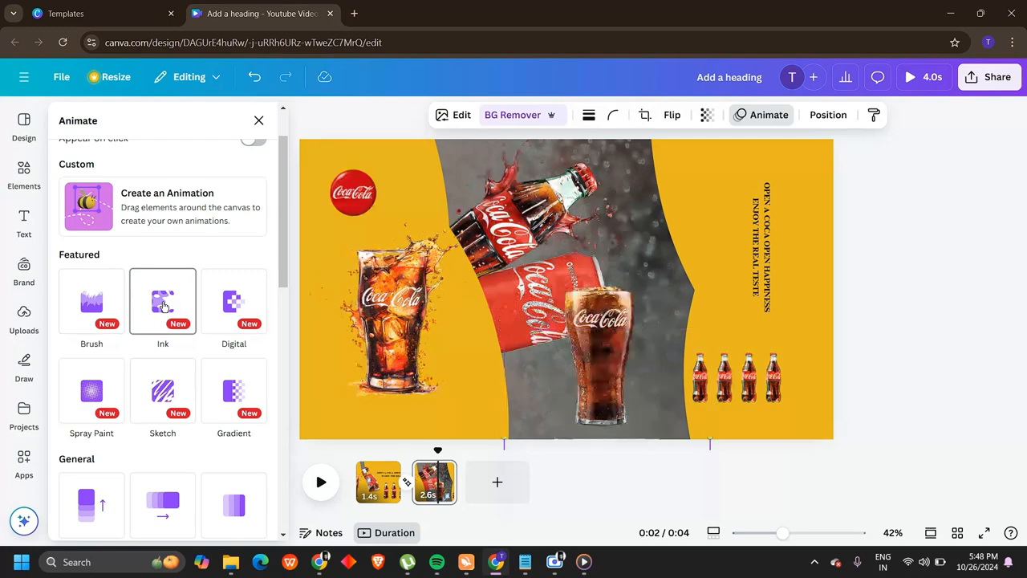
scroll(167, 385, "down", 6)
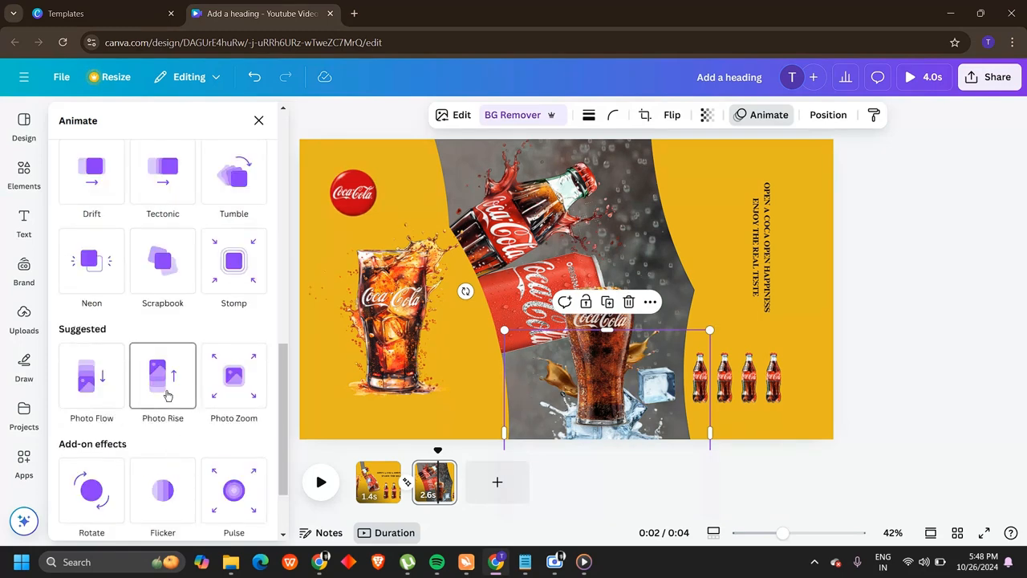
left_click(167, 395)
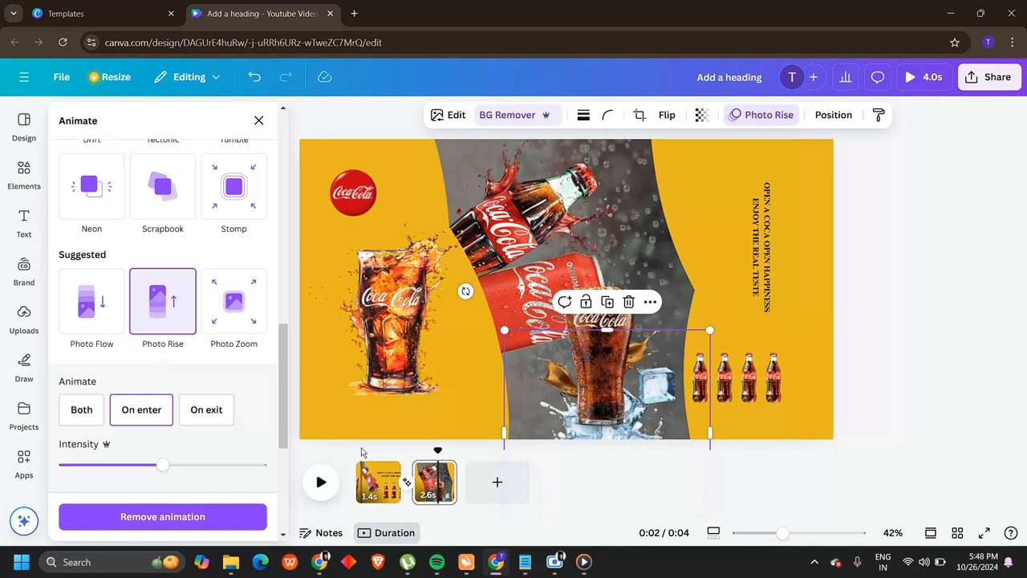
left_click(321, 481)
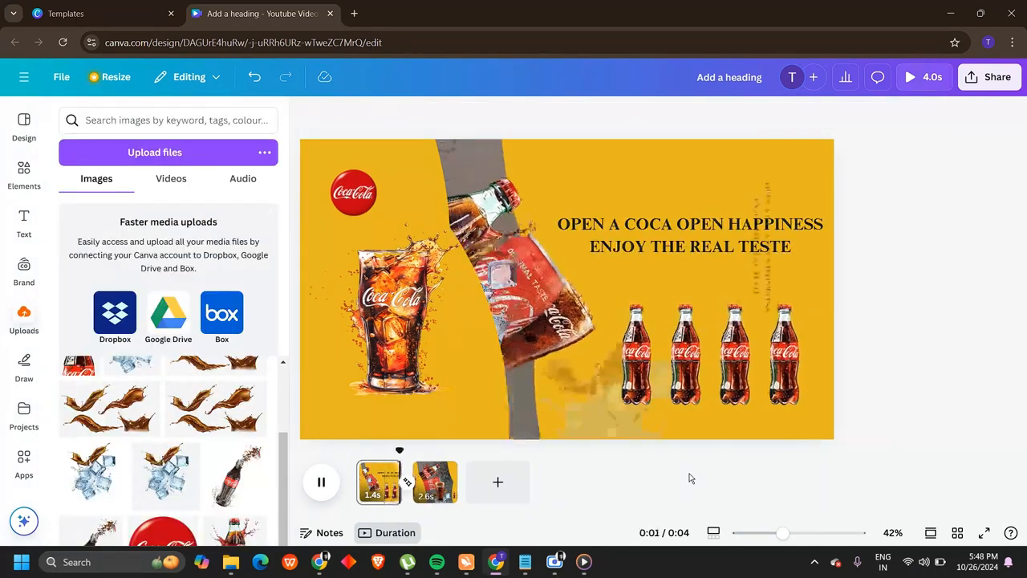